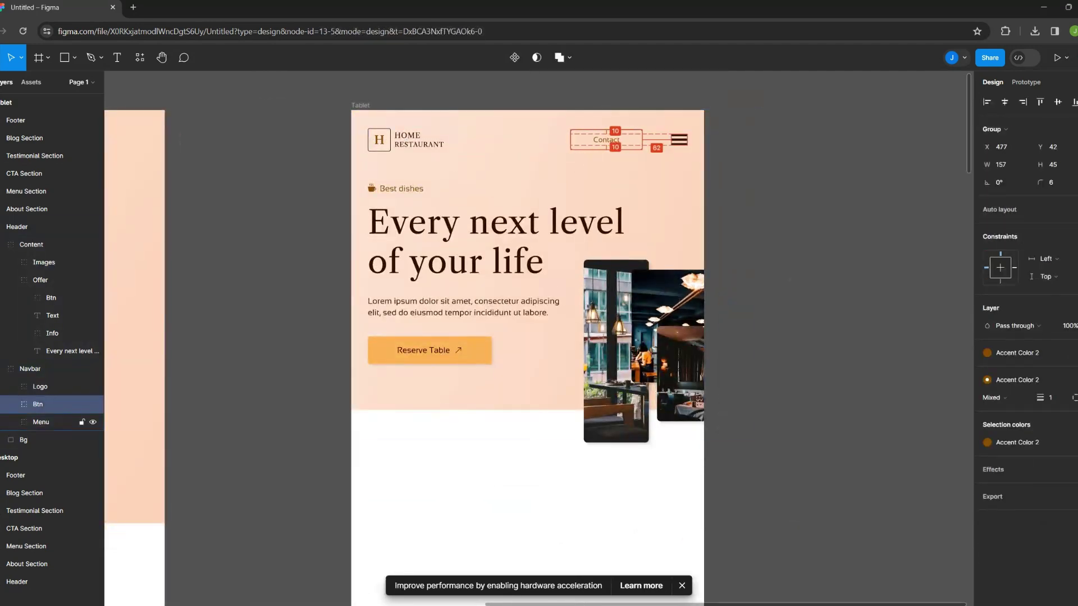
Set the tablet About heading to 50px and widen its paragraphs
key(ctrl+shift+4)
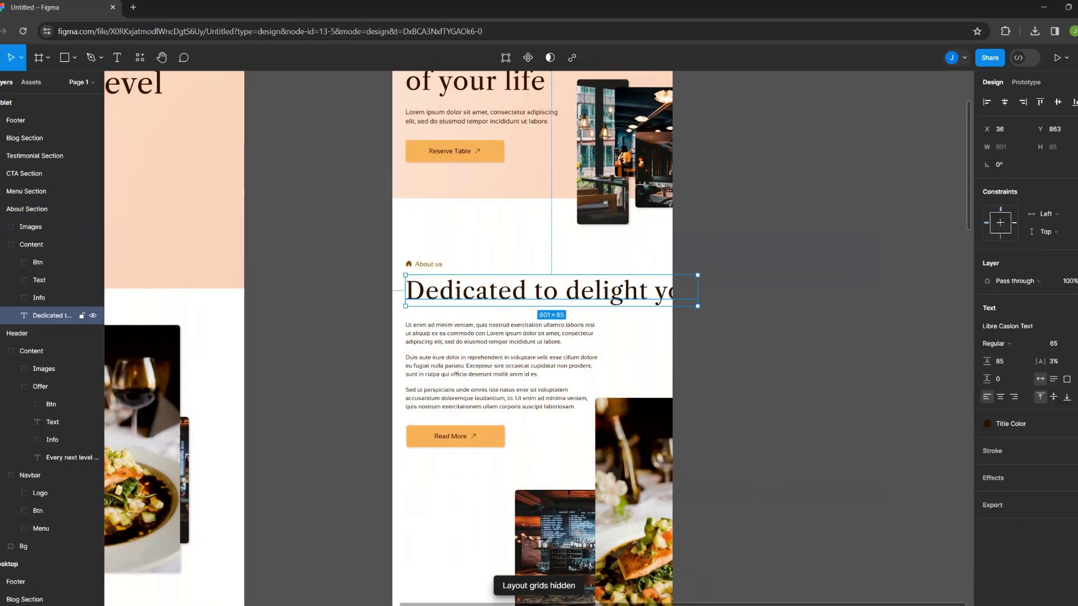
click(532, 356)
scroll(532, 356, up, 2)
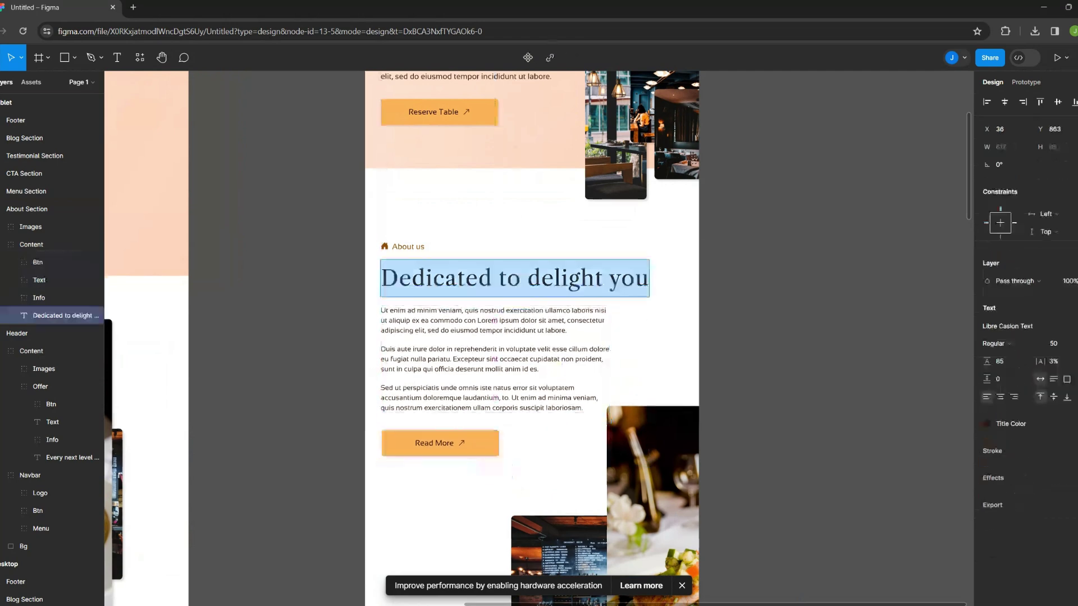
key(ctrl+shift+4)
double_click(496, 354)
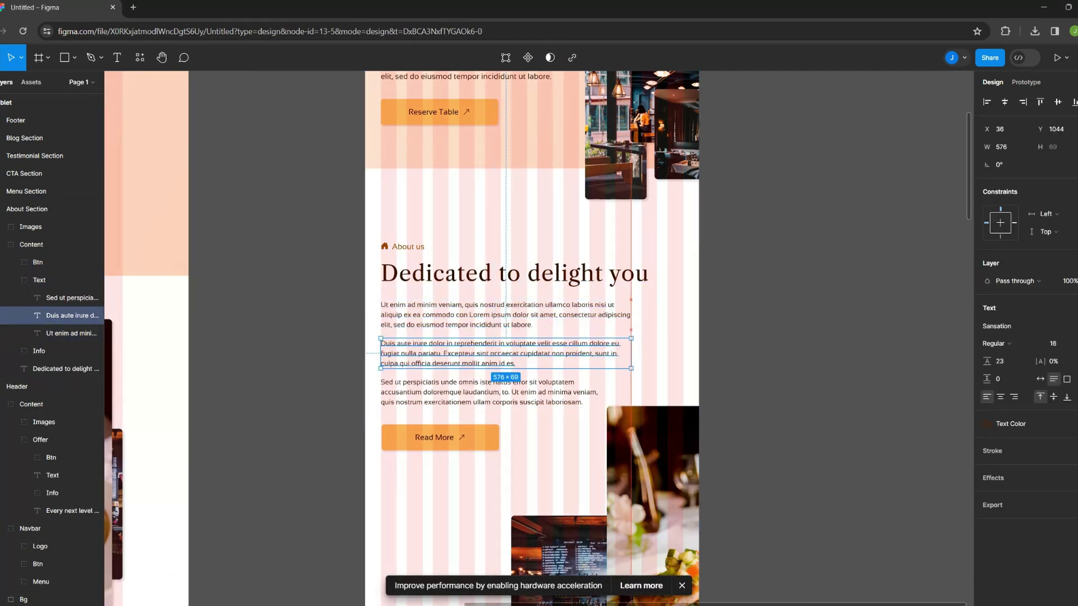
key(ctrl+shift+4)
scroll(523, 337, down, 2)
Scale down the About section's Images group beside the text
click(640, 393)
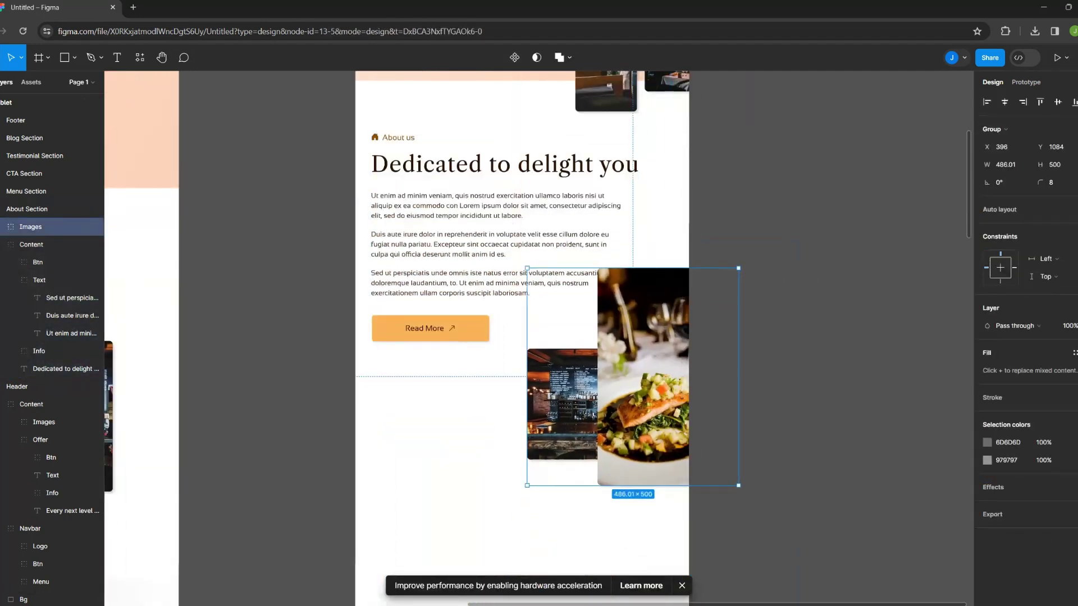
key(Escape)
key(minus)
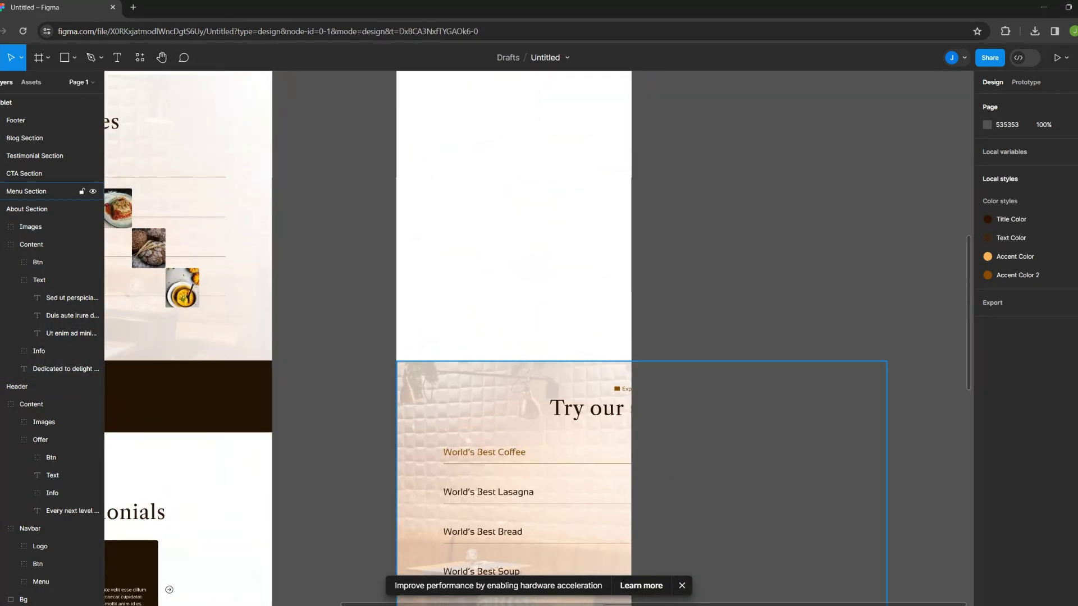
click(31, 227)
key(shift+2)
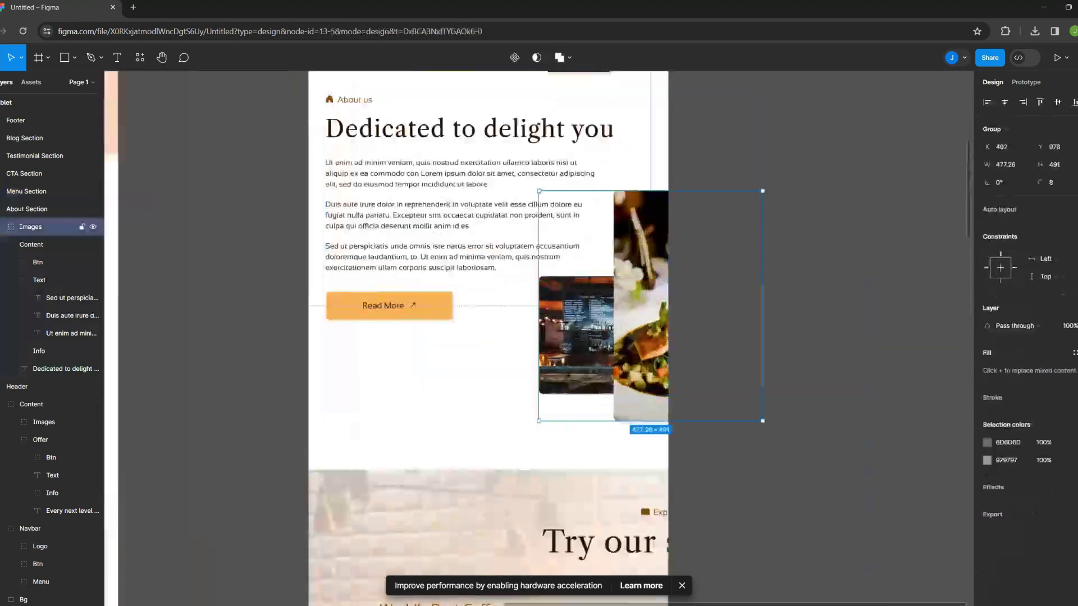
Set the Try our specialties heading's line height to Auto
click(27, 209)
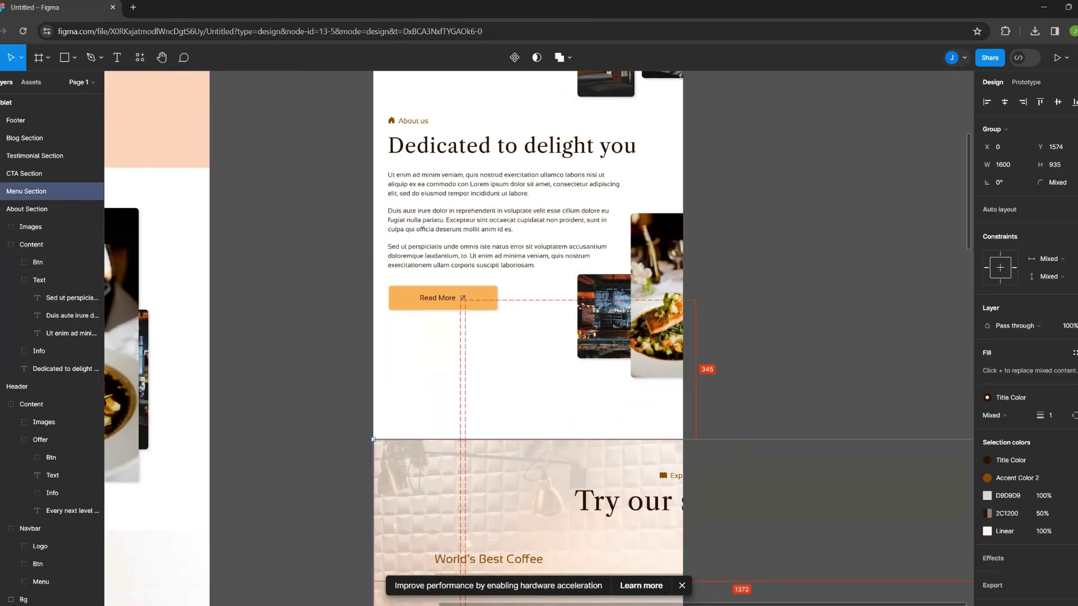
key(Escape)
ctrl+click(545, 401)
click(1003, 361)
text(au)
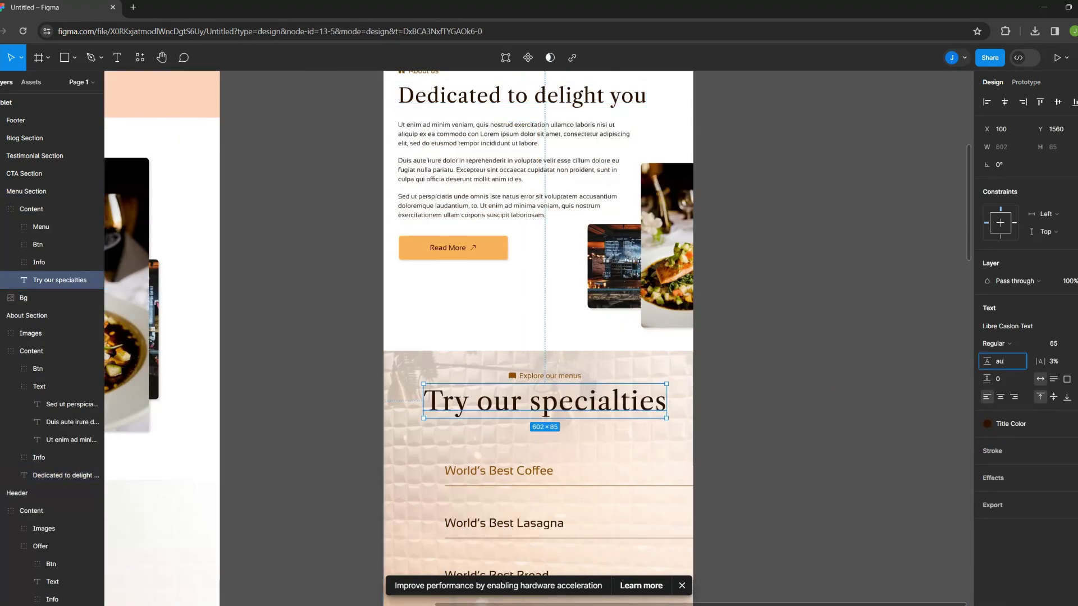
Drag the Menu Section up directly under the About section
click(23, 298)
scroll(564, 275, up, 5)
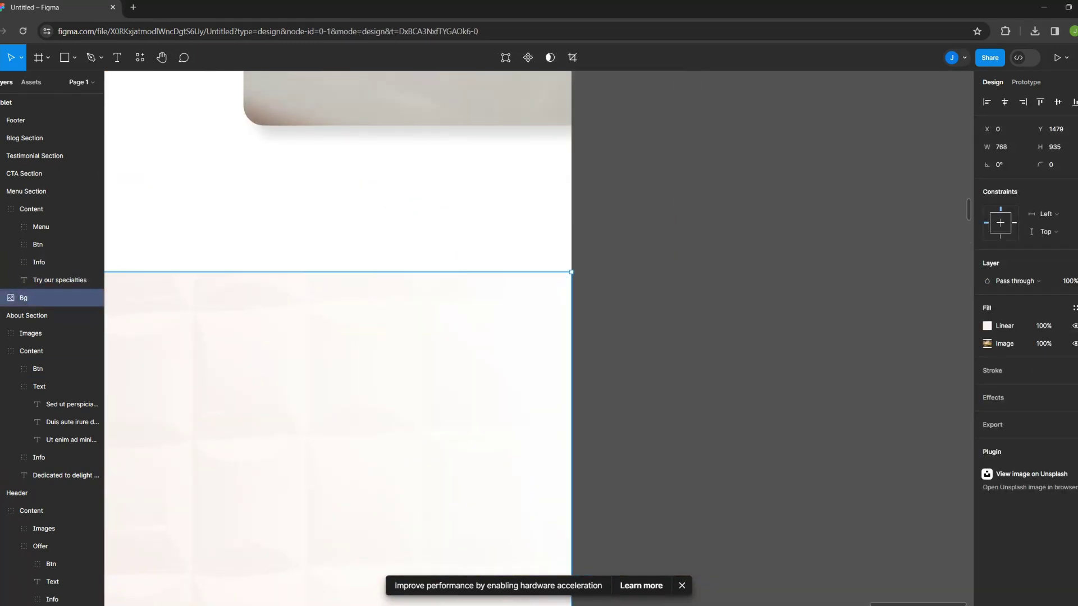
key(Escape)
scroll(696, 209, down, 5)
key(shift+g)
click(31, 351)
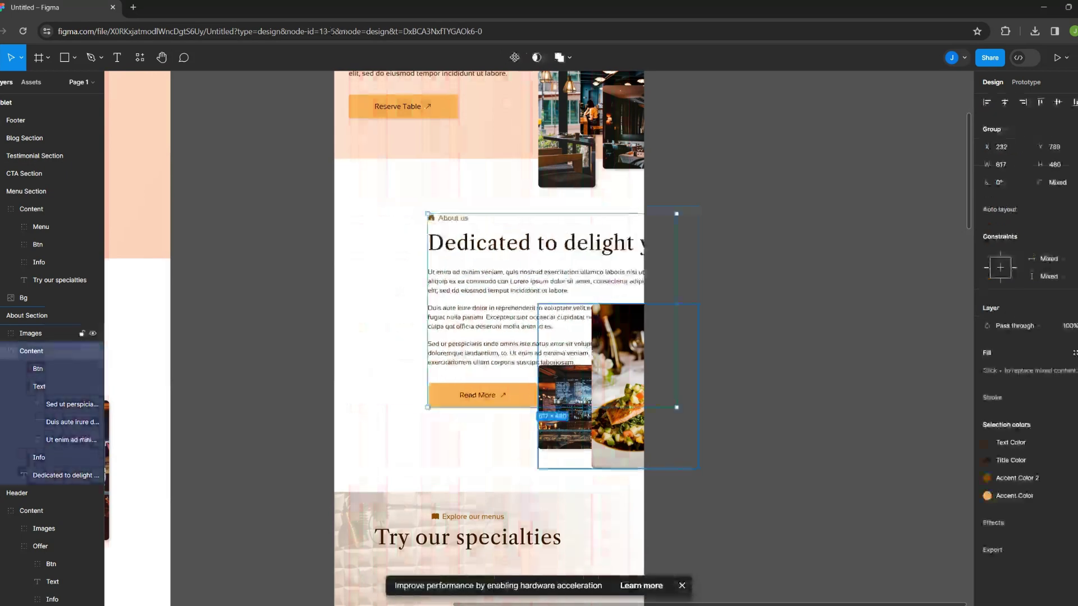
scroll(500, 337, up, 3)
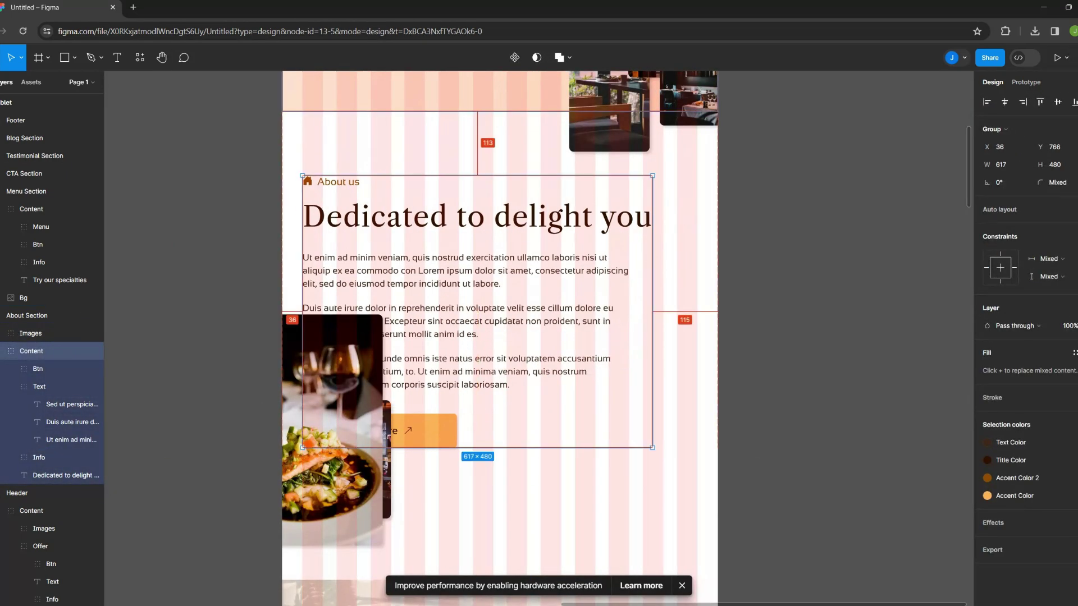
scroll(499, 337, down, 3)
click(25, 191)
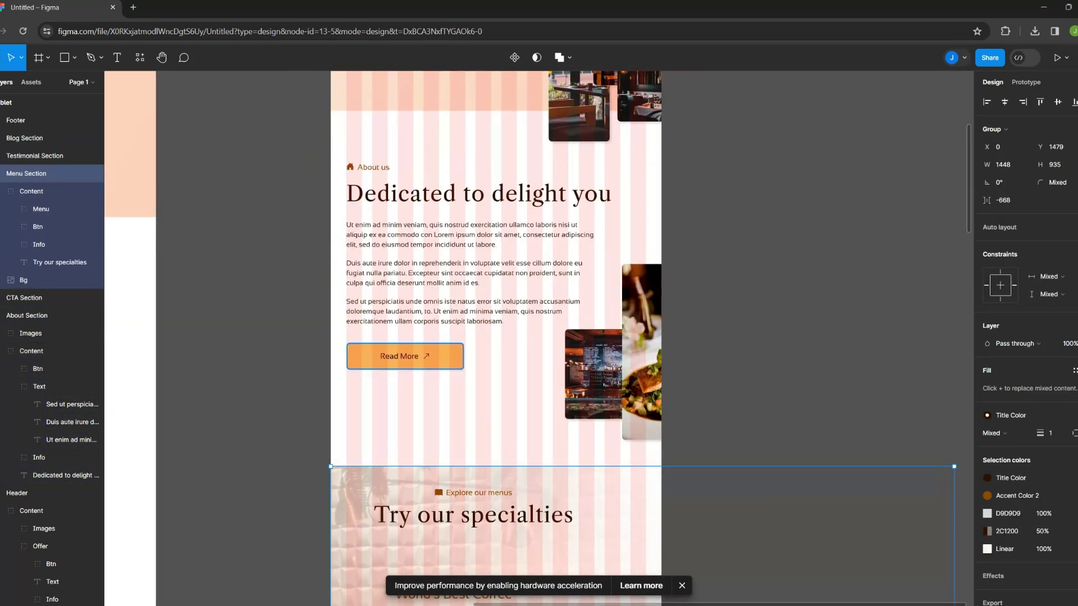
drag(26, 173, 33, 308)
key(ctrl+z)
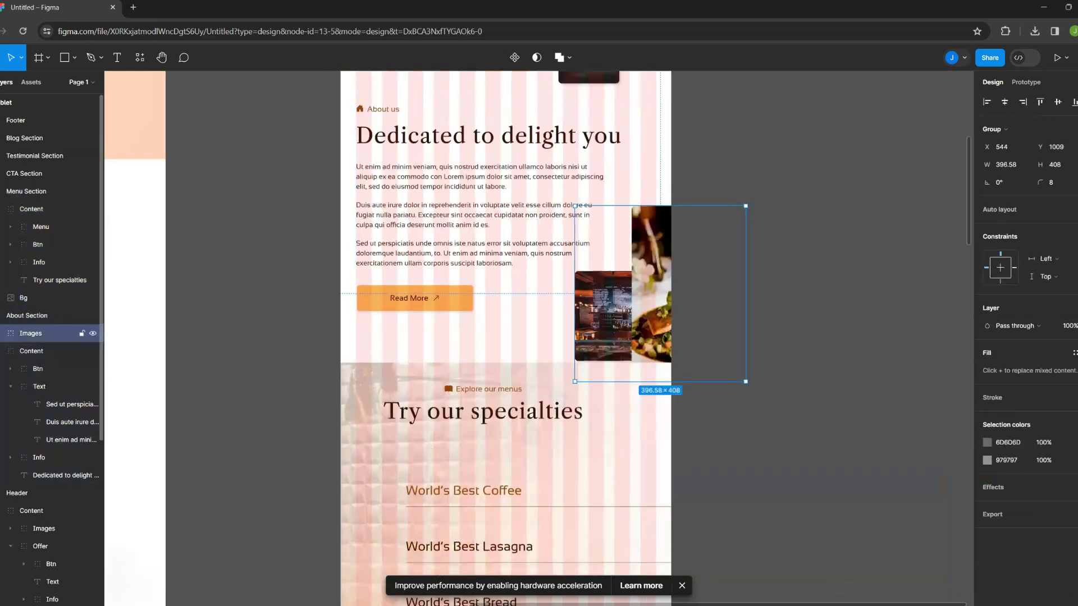
key(ctrl+z)
Undo recent menu edits, restoring the $ 25 price position and coffee photo size
key(ctrl+z)
key(ctrl+z)
key(ctrl+z)
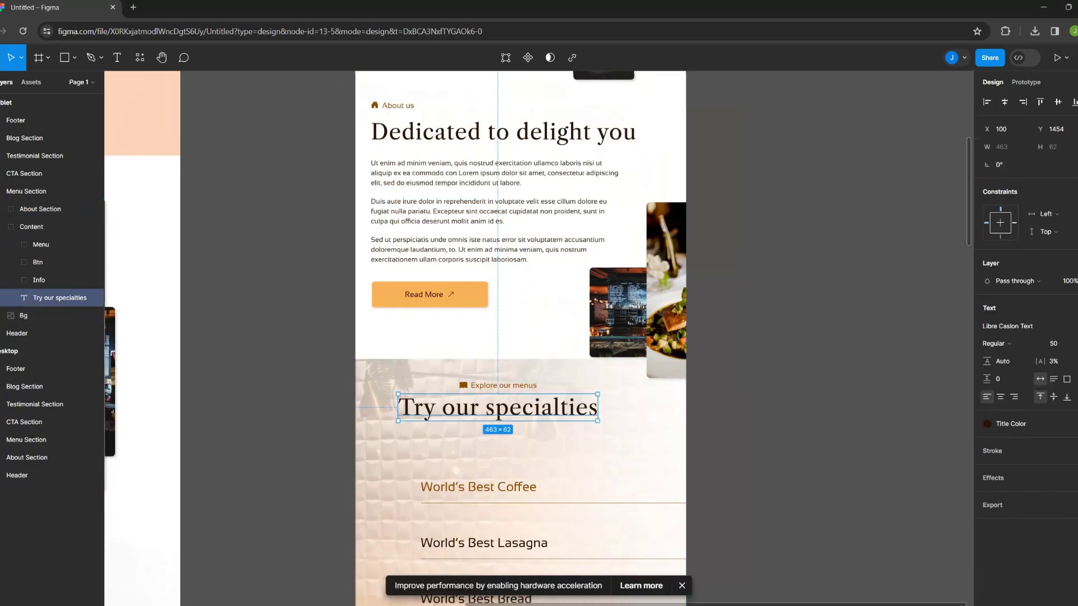
key(ctrl+z)
key(ctrl+z)
key(ctrl+z)
key(ctrl+z)
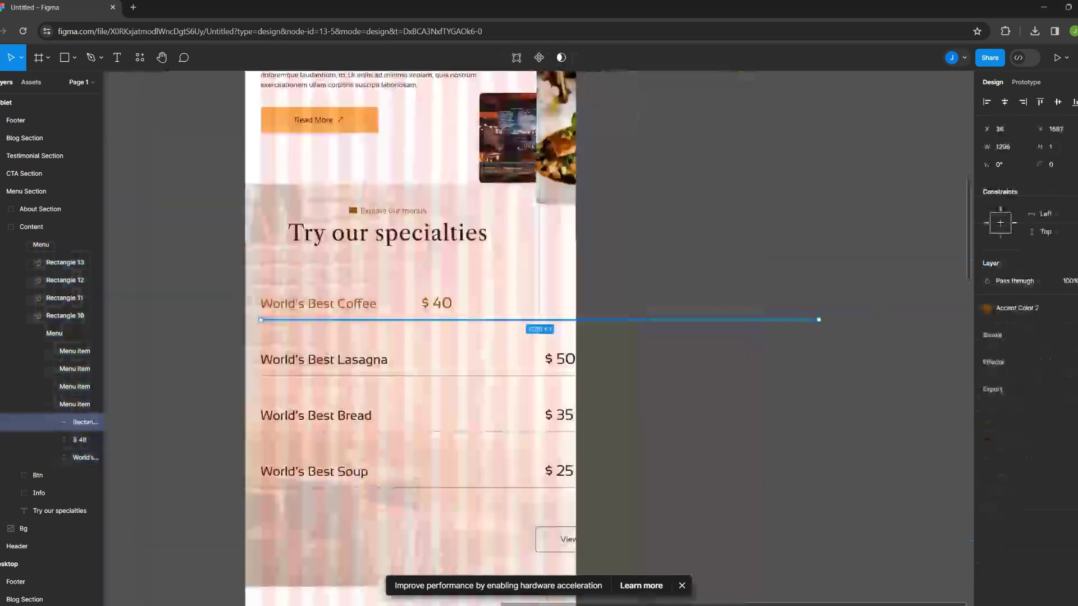
key(ctrl+z)
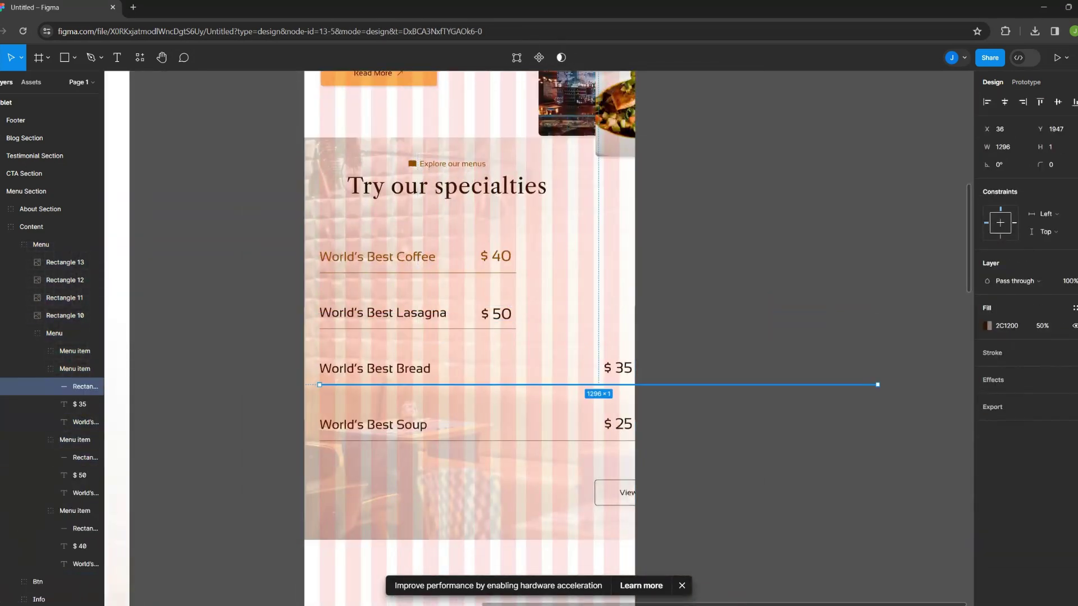
key(ctrl+z)
key(ctrl+z)
key(ctrl+z)
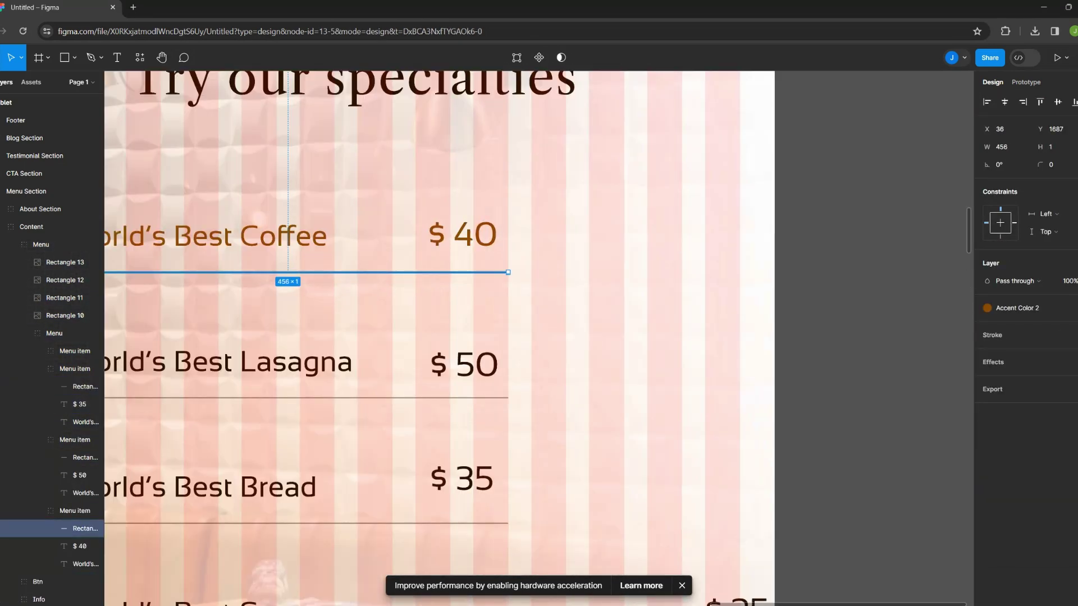
key(ctrl+z)
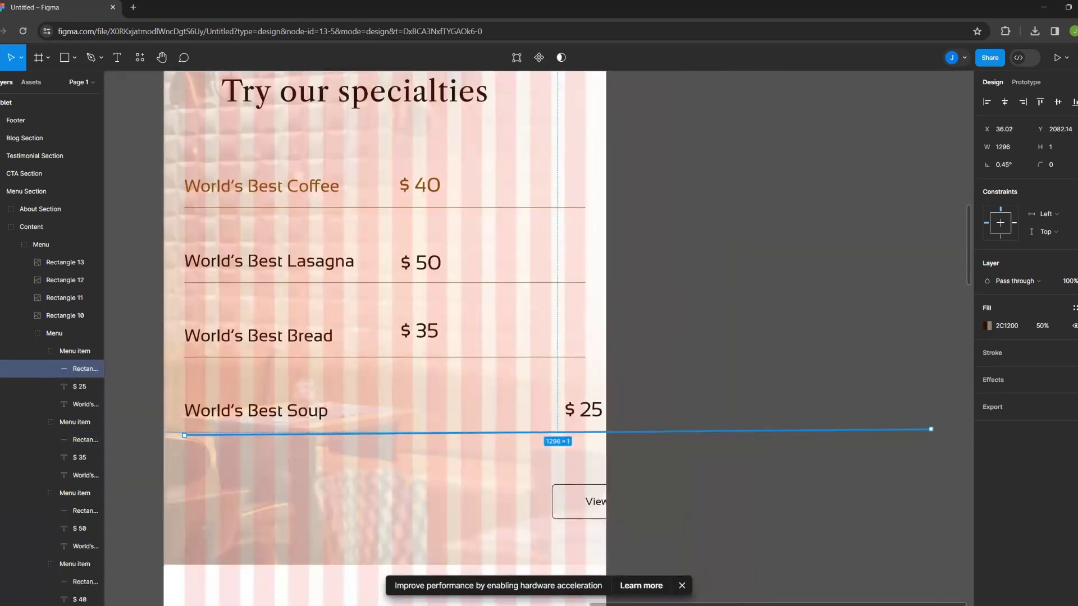
key(ctrl+z)
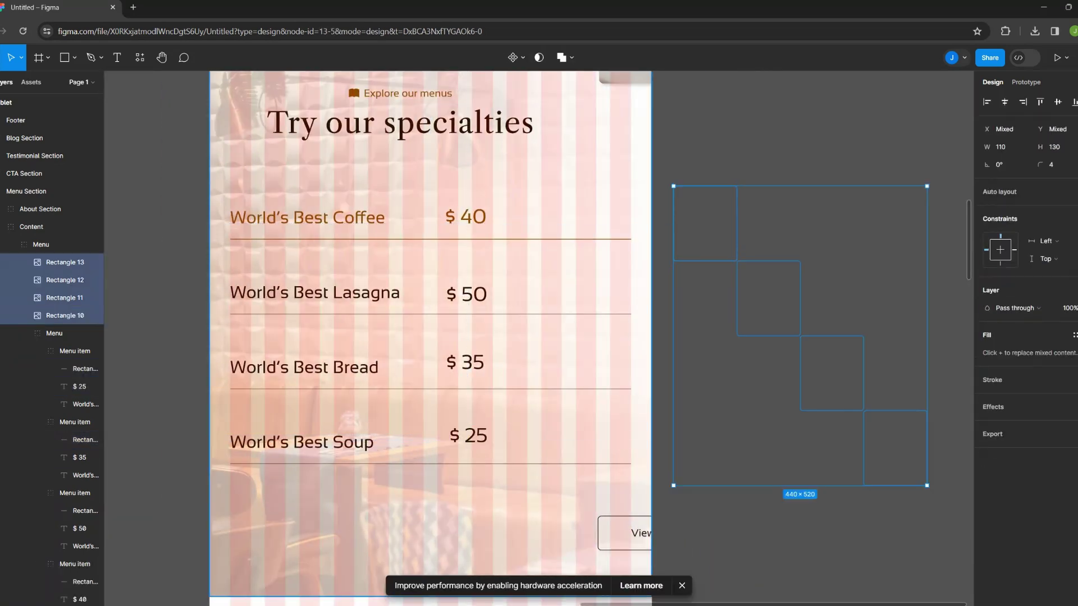
key(ctrl+z)
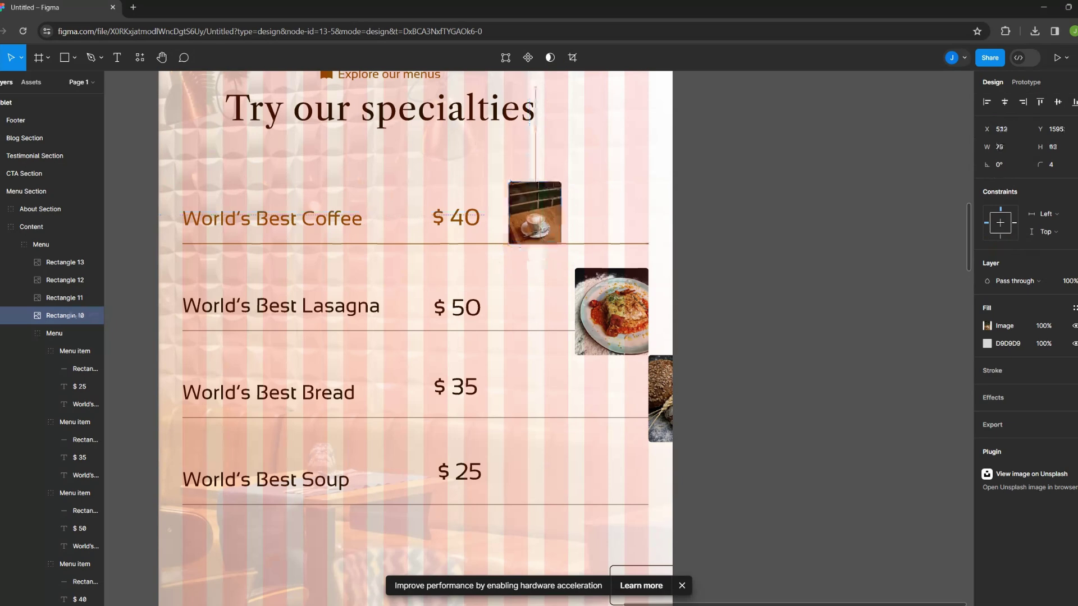
key(ctrl+z)
Line up the $ 25 price under $ 35 and move the coffee and lasagna photos beside their prices
click(503, 243)
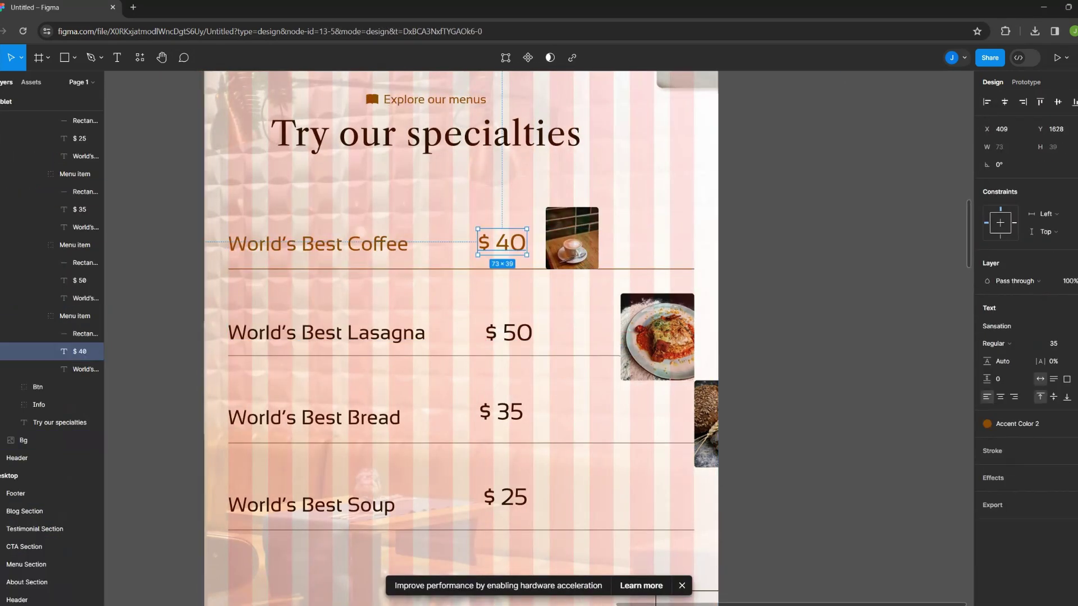
click(314, 418)
shift+click(501, 412)
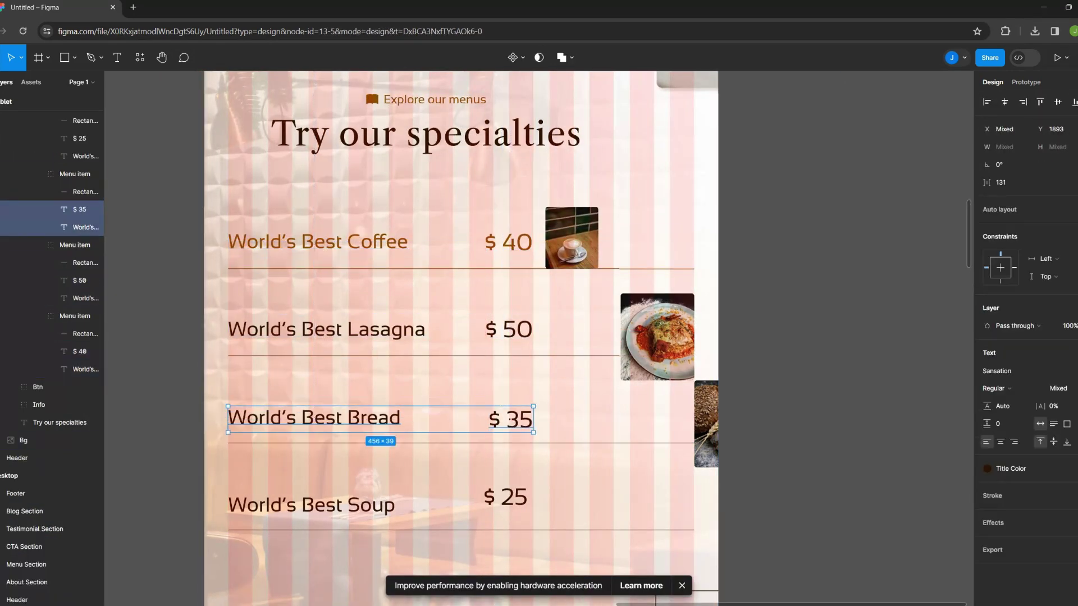
drag(505, 497, 510, 499)
drag(571, 238, 576, 230)
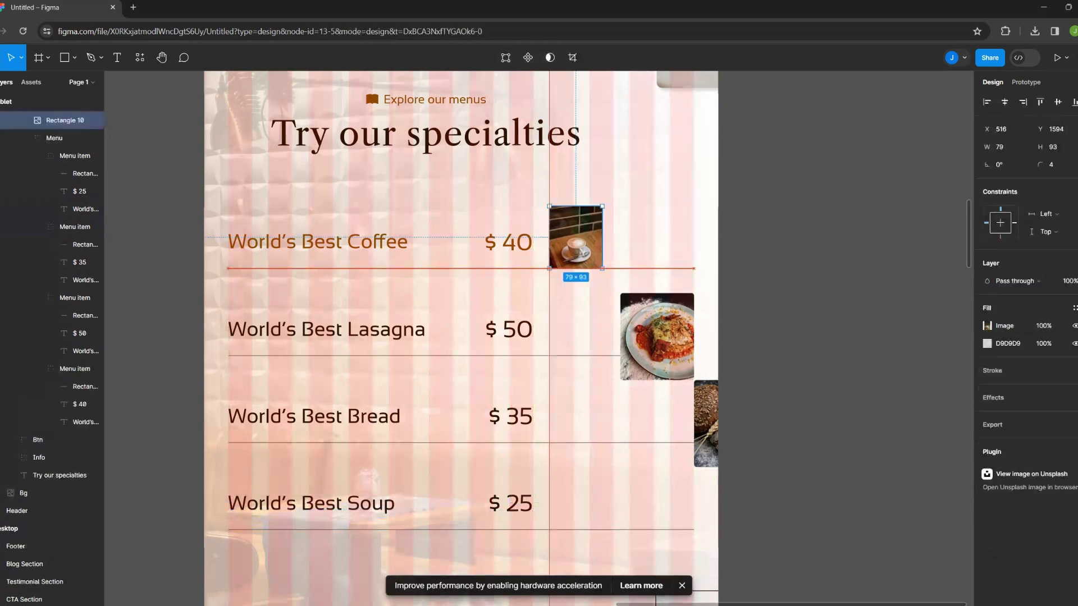
drag(657, 337, 587, 252)
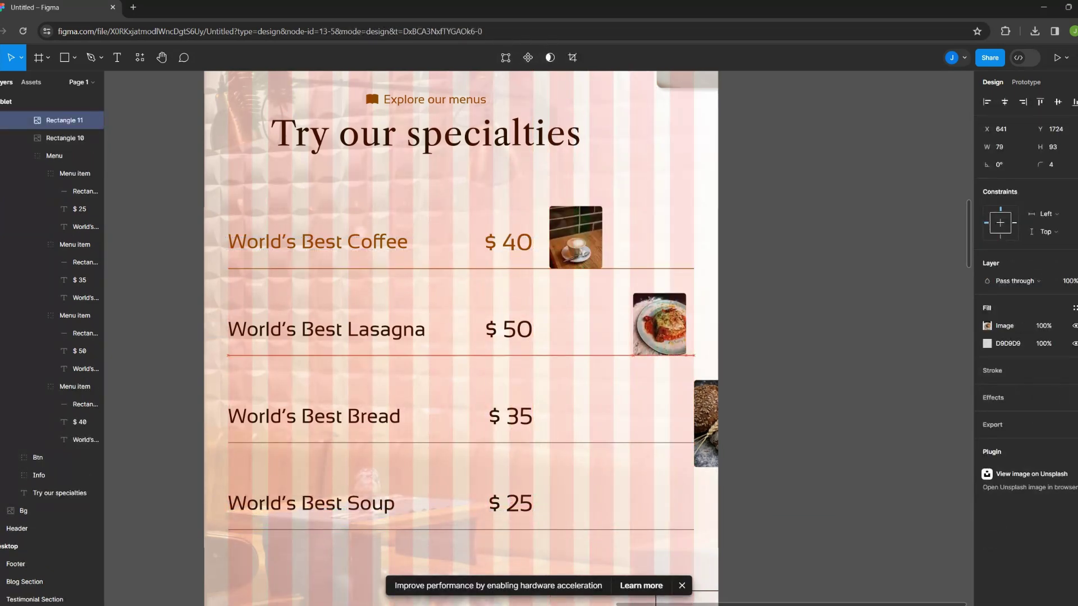
Stagger the lasagna, bread and soup photos alternately beside their menu rows
scroll(533, 316, up, 3)
click(59, 193)
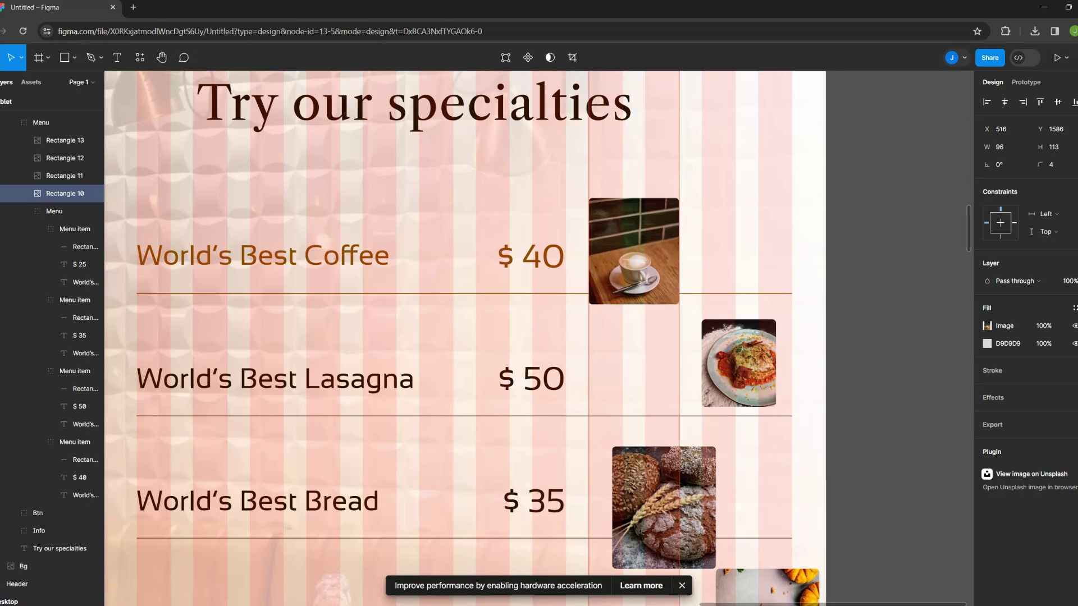
drag(634, 256, 747, 390)
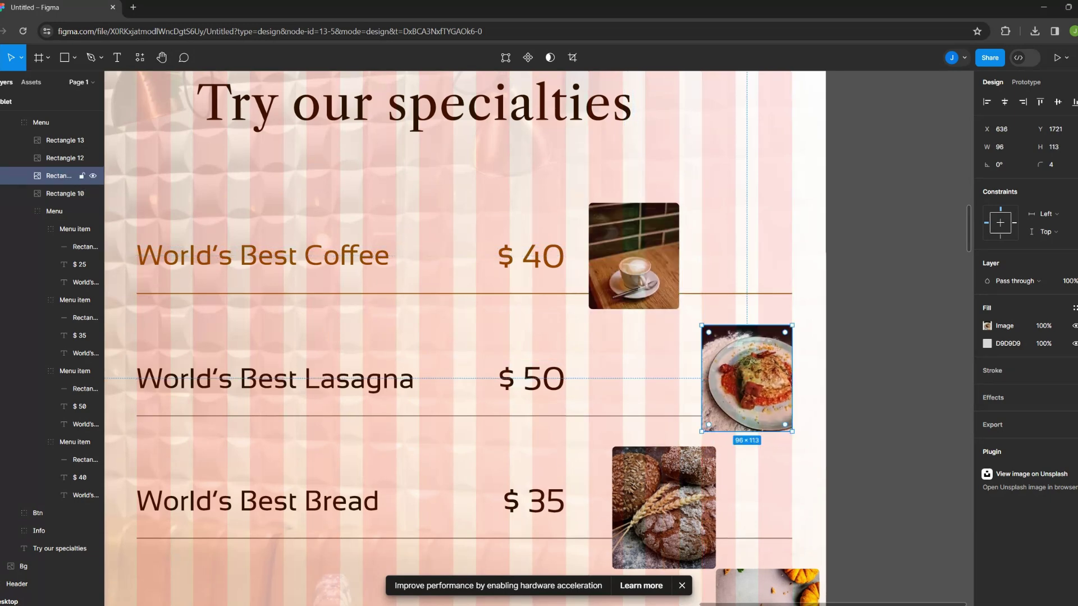
scroll(466, 337, down, 3)
mouse_move(608, 379)
mouse_down()
mouse_move(698, 258)
mouse_move(577, 373)
mouse_up()
scroll(466, 337, down, 2)
drag(733, 415, 606, 294)
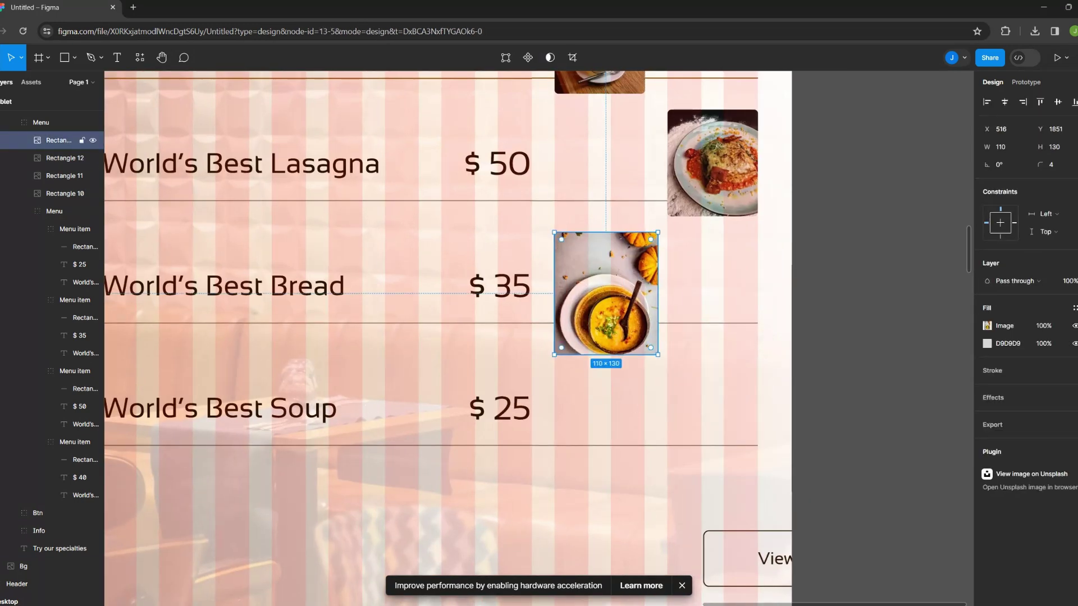
scroll(715, 374, down, 3)
click(625, 368)
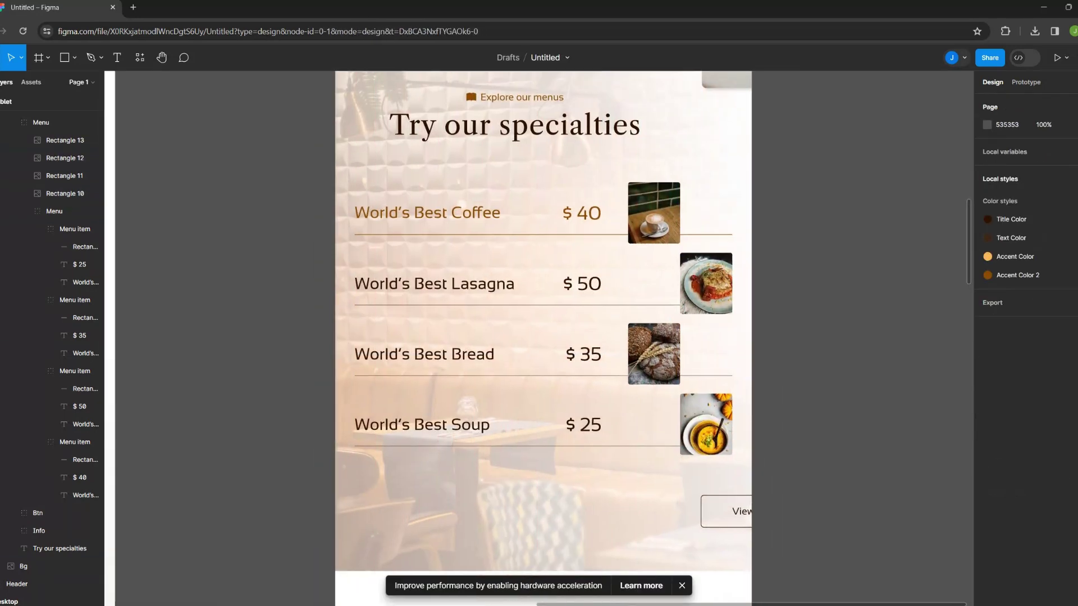
Centre the menu content in the frame and stretch its background to 768×888
key(ctrl+z)
key(ctrl+z)
key(ctrl+z)
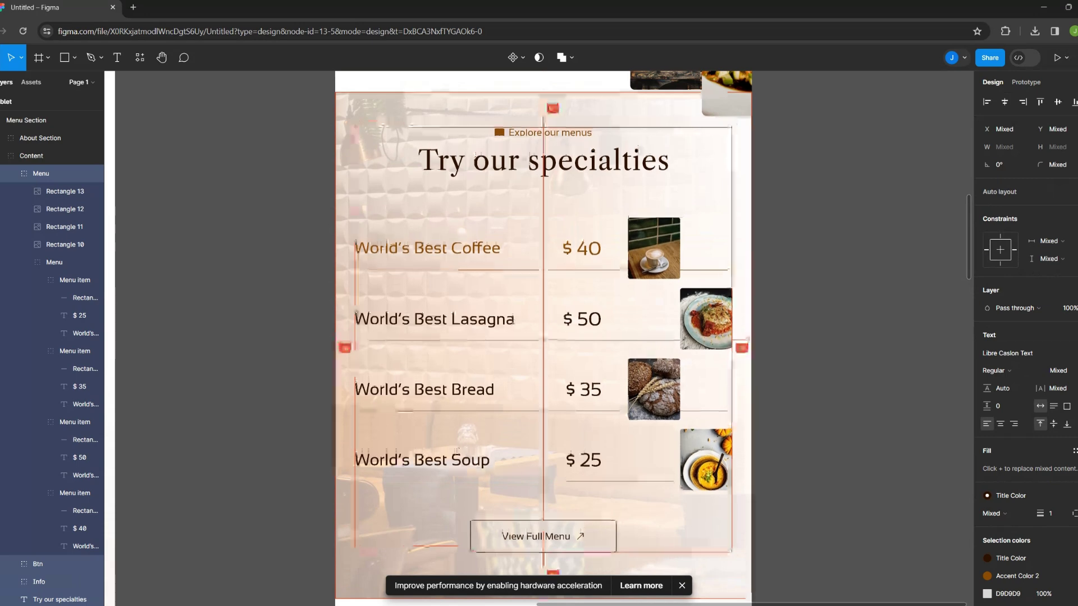
key(ctrl+z)
key(ctrl+z)
key(ctrl+z)
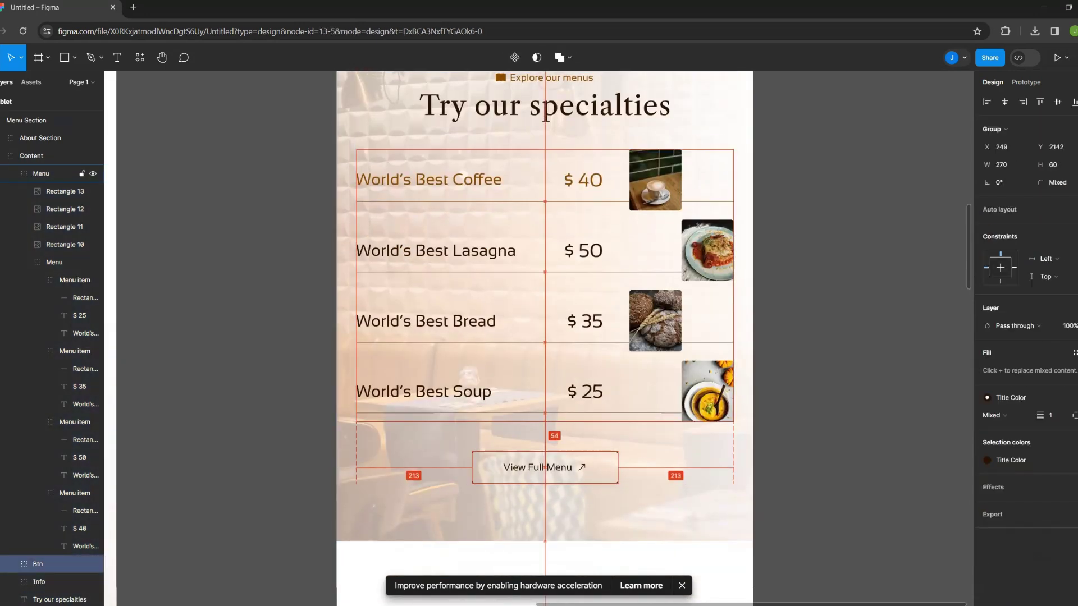
key(ctrl+z)
key(ctrl+z)
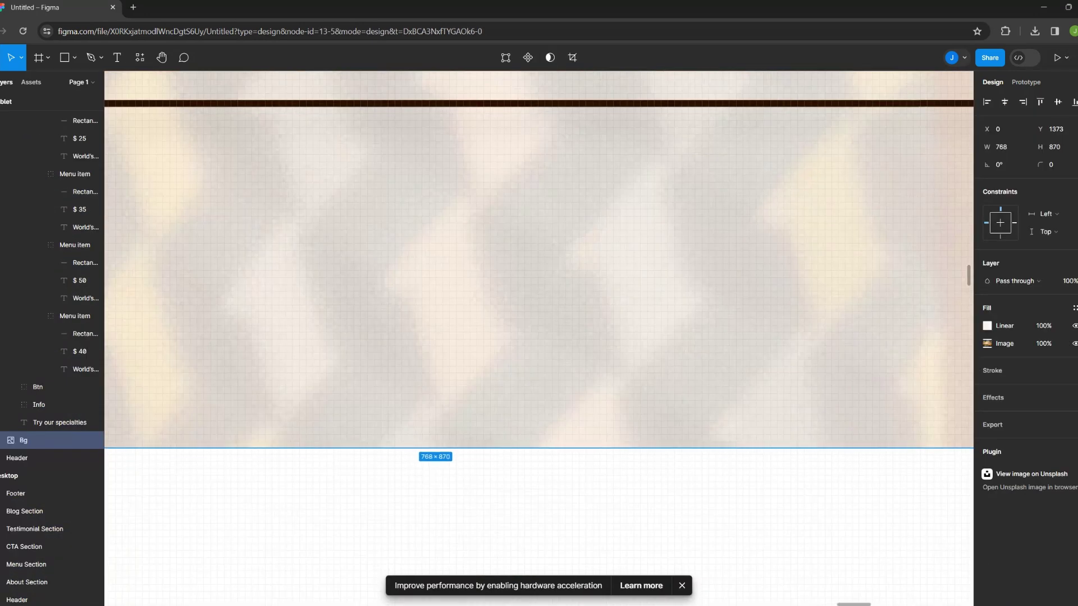
key(ctrl+z)
key(ctrl+z)
scroll(524, 466, up, 3)
scroll(524, 466, up, 3)
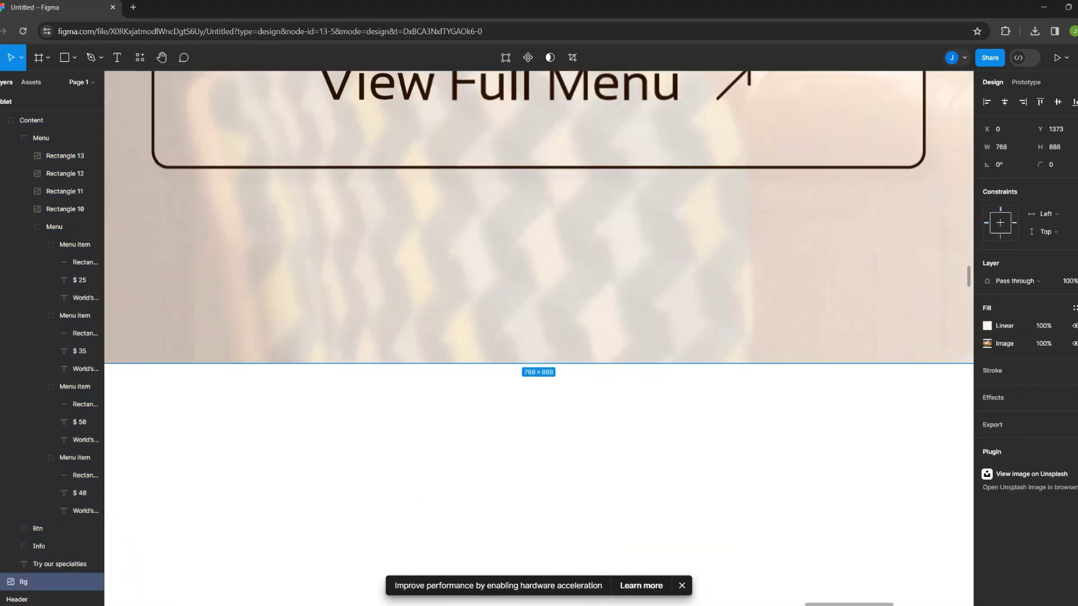
scroll(524, 466, up, 2)
key(ctrl+z)
key(ctrl+z)
key(ctrl+z)
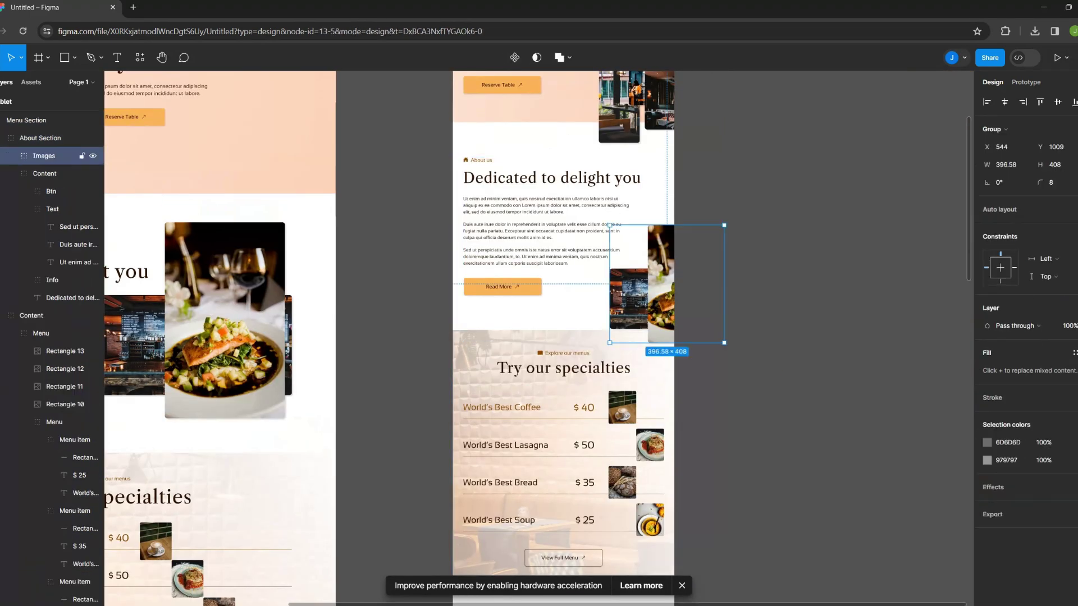
key(ctrl+z)
Centre the CALL US title and Reserve Table button on a 768×228 CTA background
key(ctrl+z)
key(ctrl+z)
key(ctrl+z)
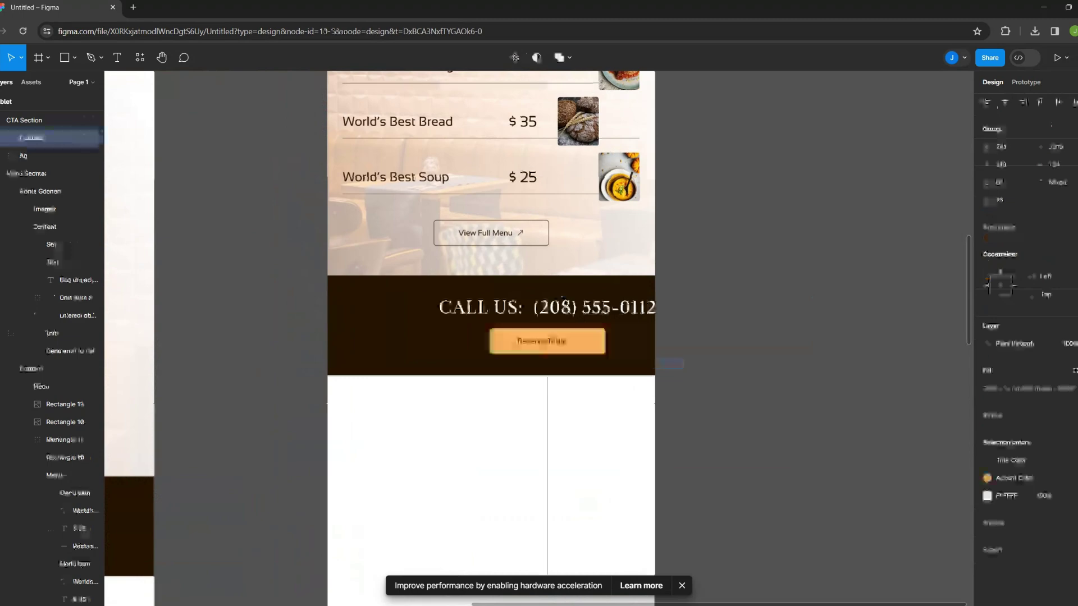
key(ctrl+z)
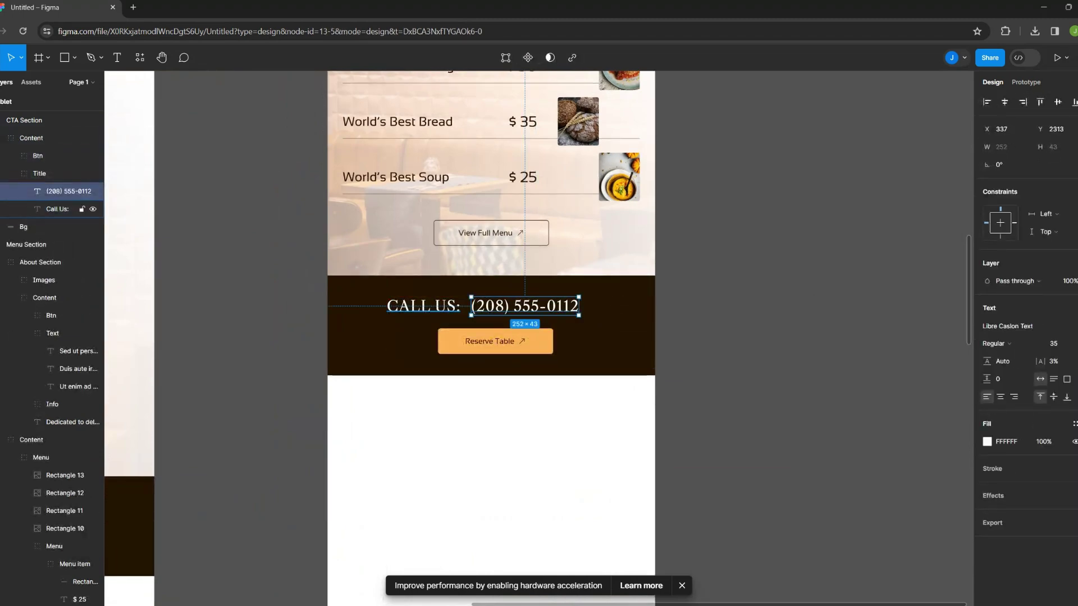
key(ctrl+z)
key(ctrl+z)
key(ctrl+z)
key(ctrl+z)
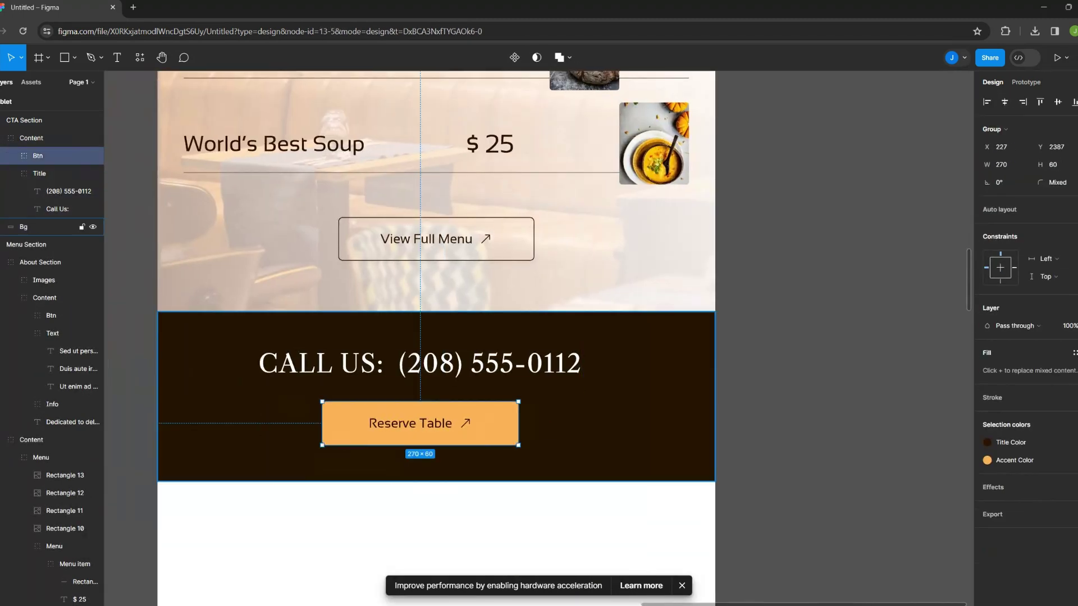
key(ctrl+z)
key(ctrl+z)
key(ctrl+z)
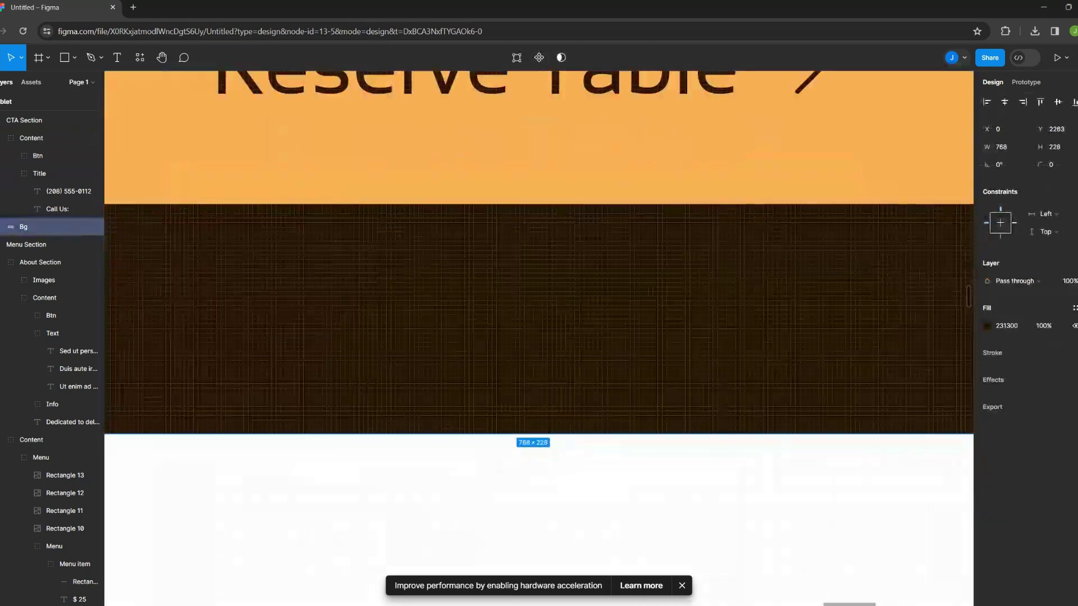
key(ctrl+z)
key(ctrl+z)
key(ctrl+z)
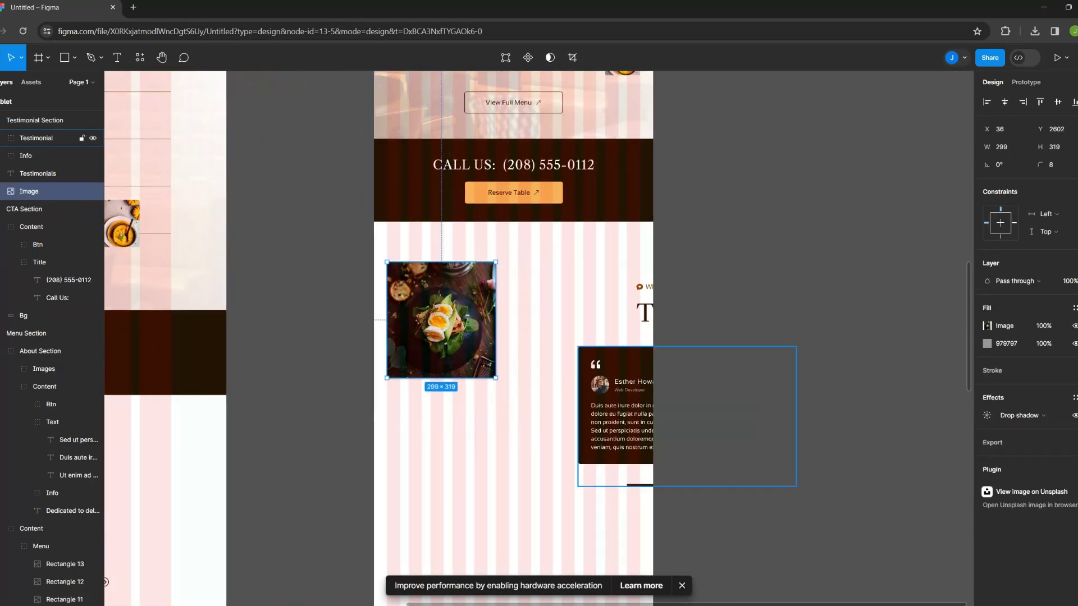
key(ctrl+z)
Shrink the testimonial food photo to 336×358 and reposition the quote card
key(ctrl+z)
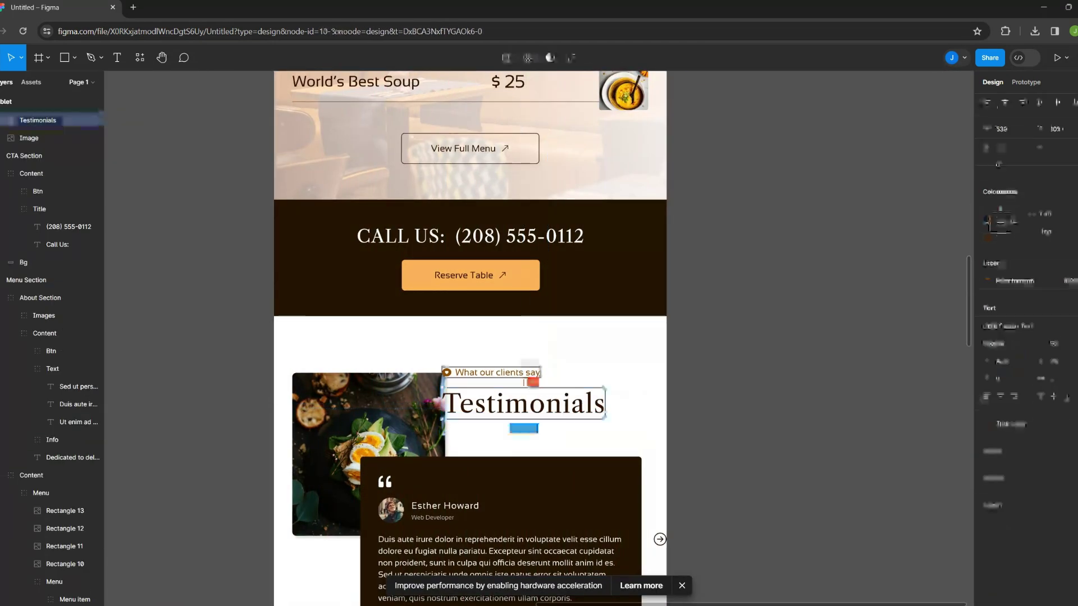
key(ctrl+z)
key(ctrl+z)
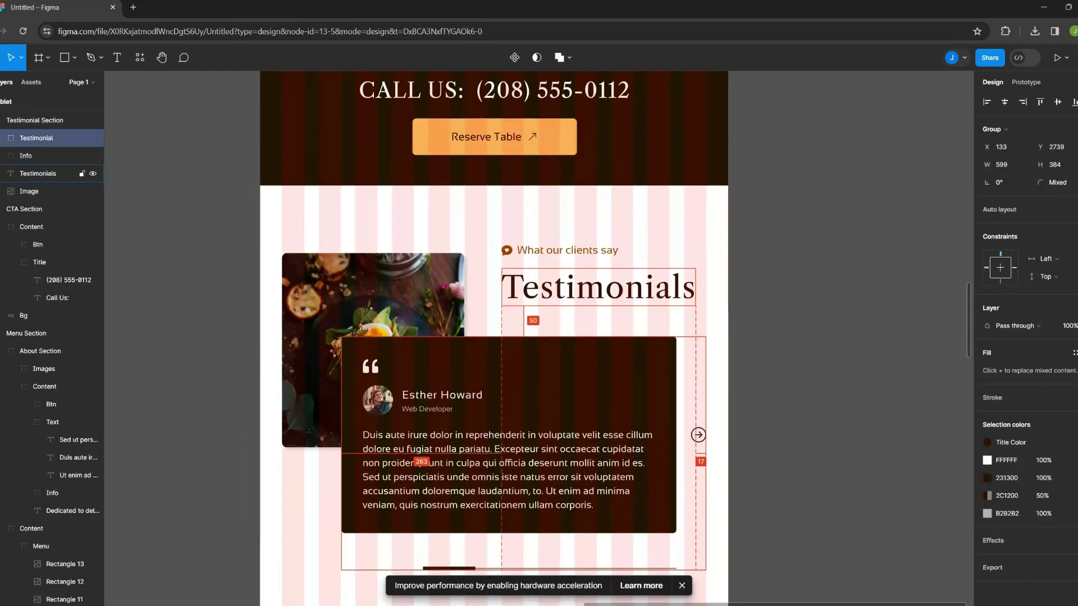
key(ctrl+z)
key(ctrl+z)
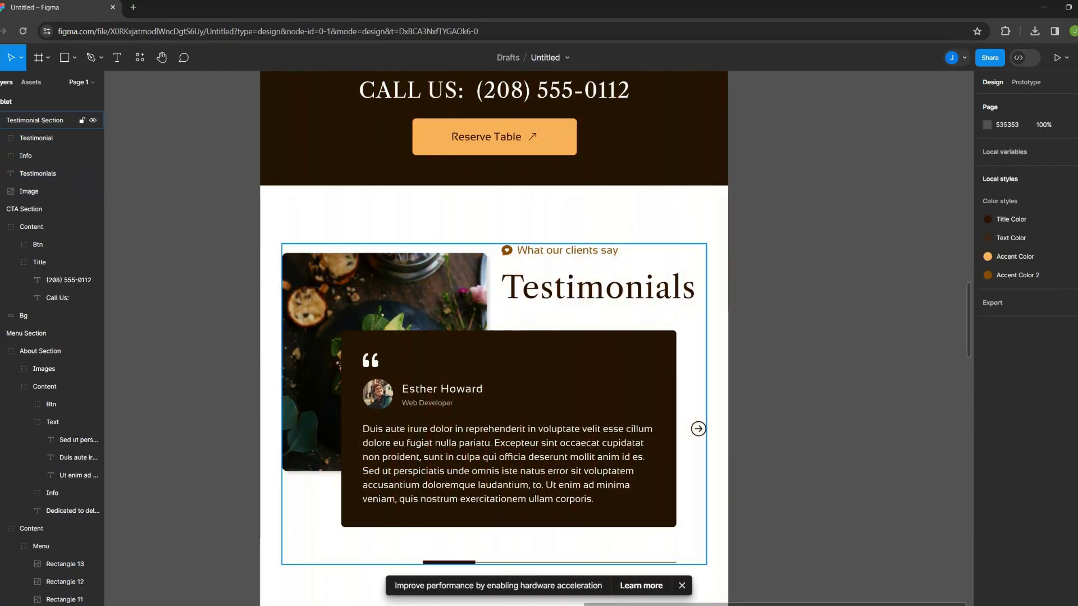
key(ctrl+z)
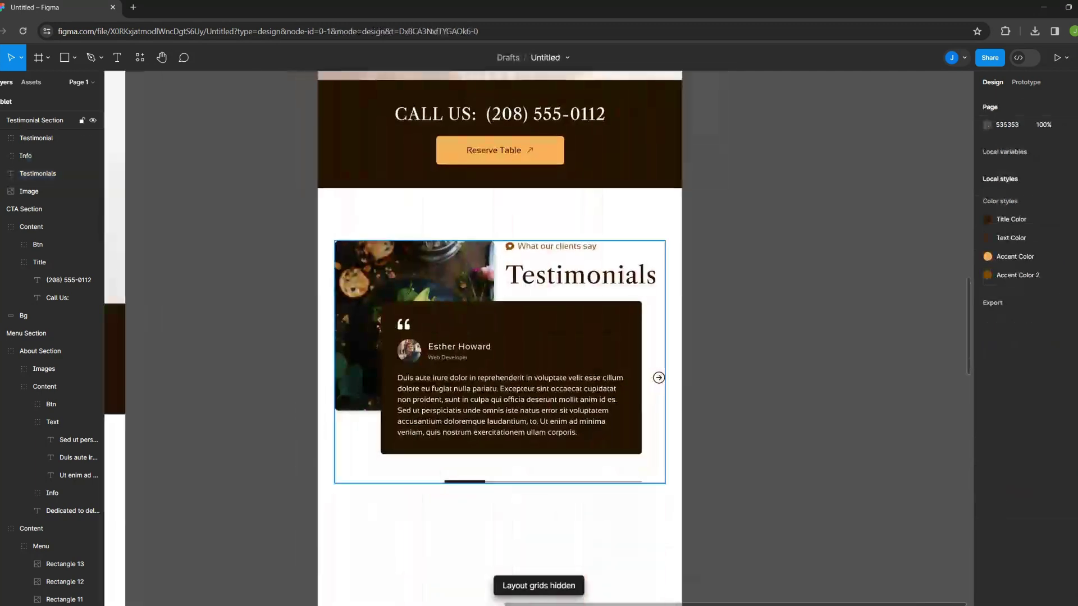
key(ctrl+z)
key(ctrl+z)
key(ctrl+z)
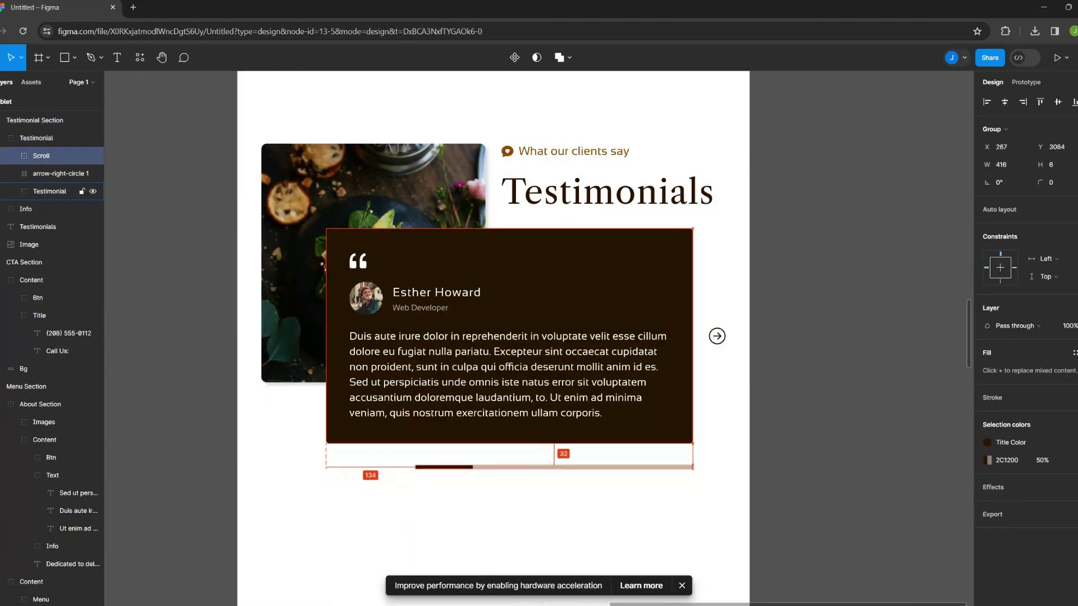
key(ctrl+z)
Fit the scroll indicator to 416 wide, checking alignment against the layout grids
key(ctrl+z)
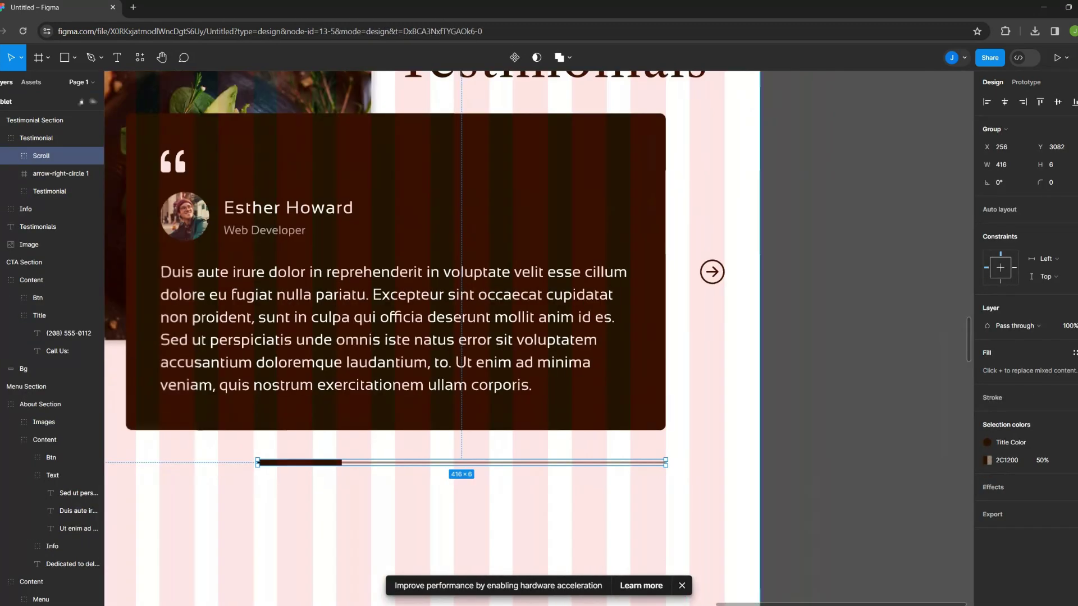
key(ctrl+z)
key(ctrl+z)
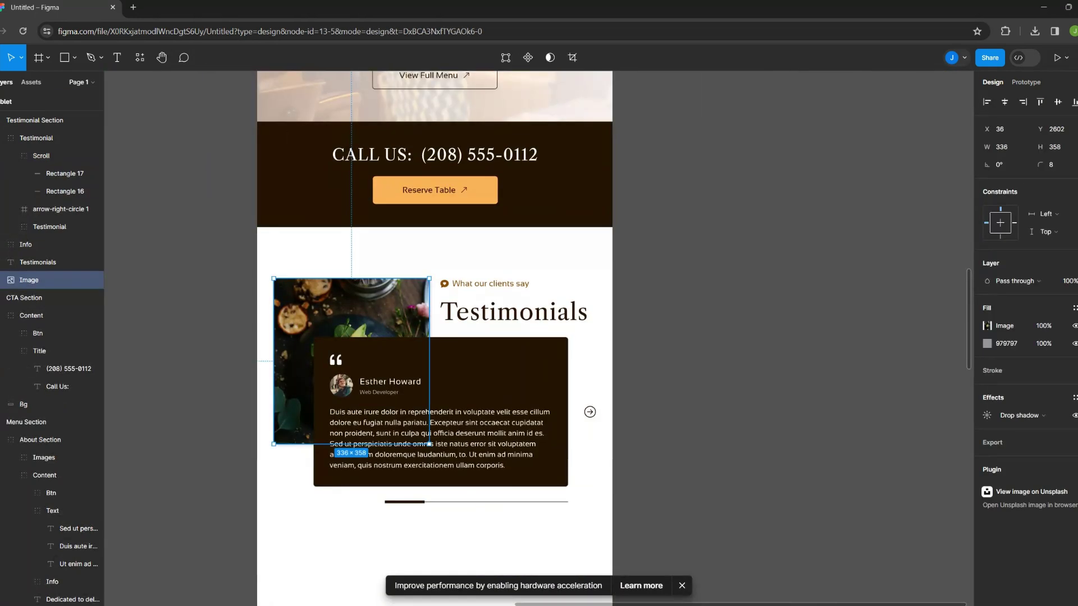
key(ctrl+z)
key(ctrl+z)
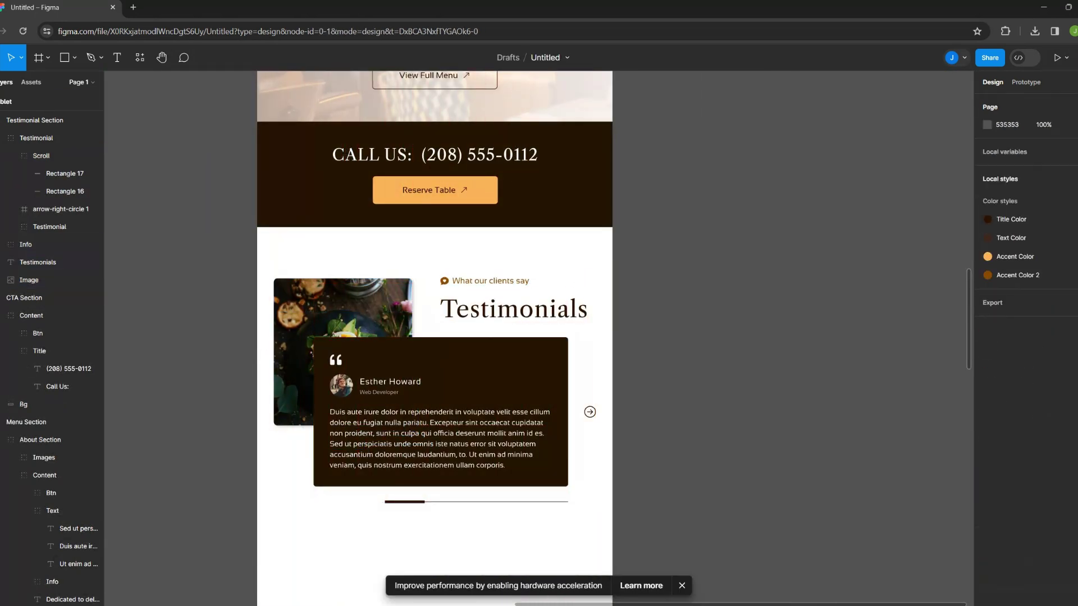
key(ctrl+z)
key(ctrl+z)
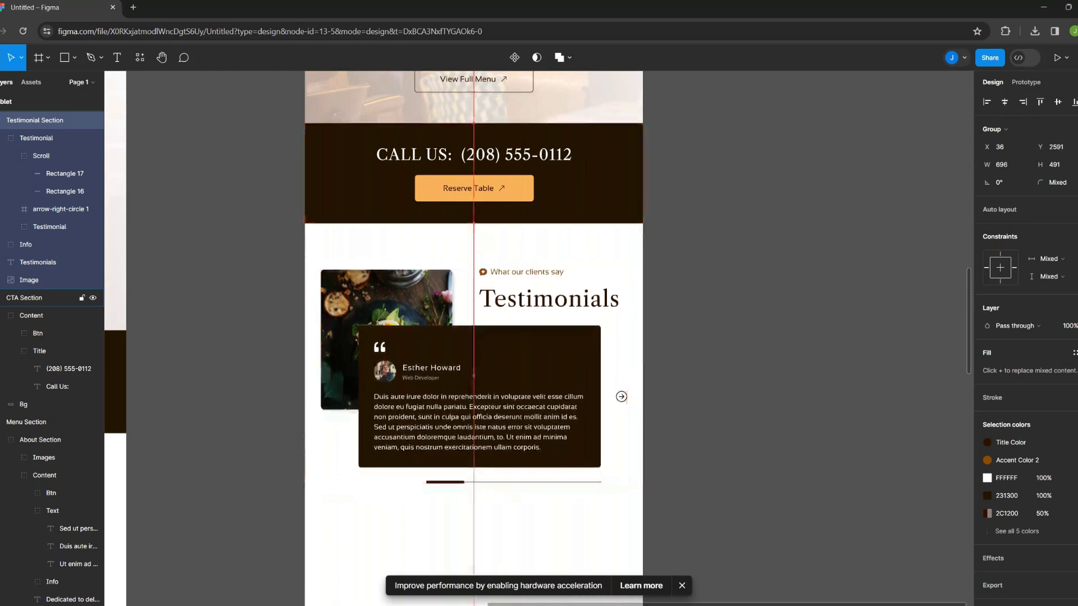
key(ctrl+z)
key(ctrl+z)
key(ctrl+z)
key(ctrl+z)
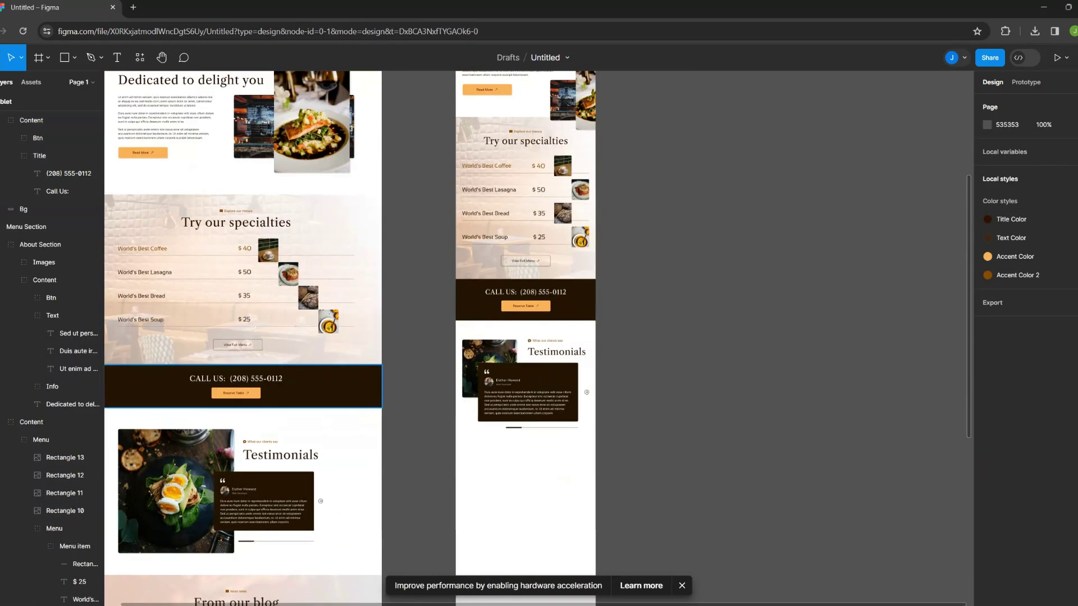
key(ctrl+z)
Resize the blog image and text so they sit side by side
key(ctrl+z)
key(ctrl+z)
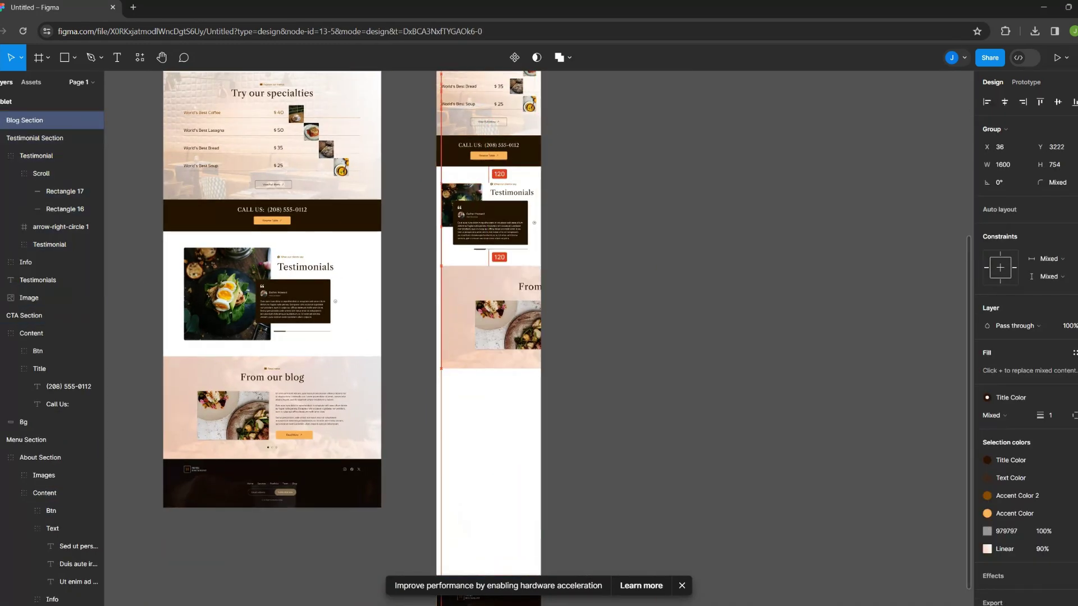
key(ctrl+z)
key(ctrl+z)
key(ctrl+z)
key(ctrl+z)
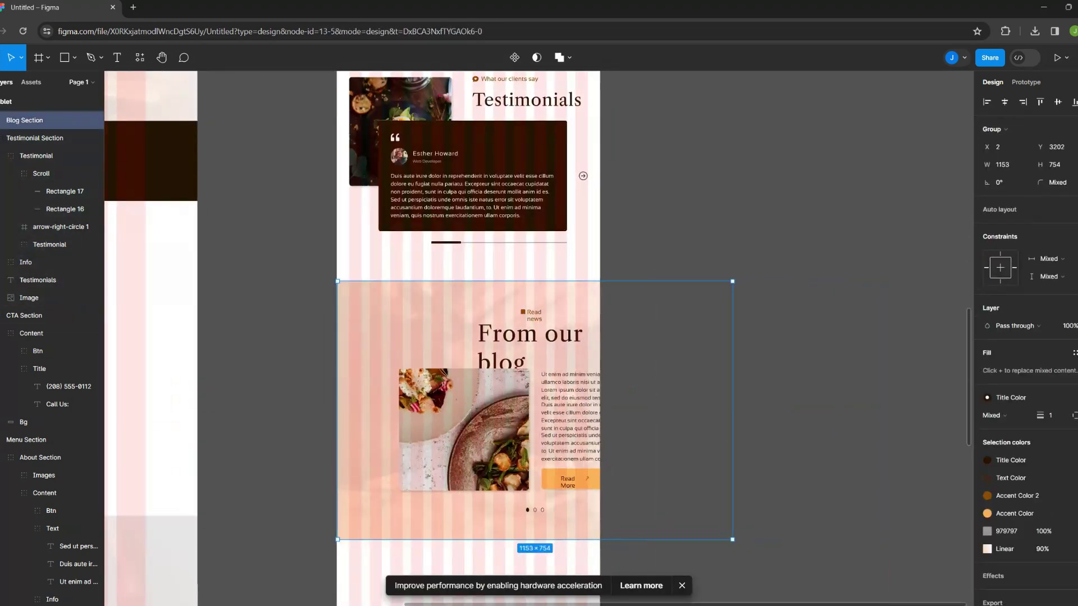
key(ctrl+z)
key(ctrl+z)
key(ctrl+z)
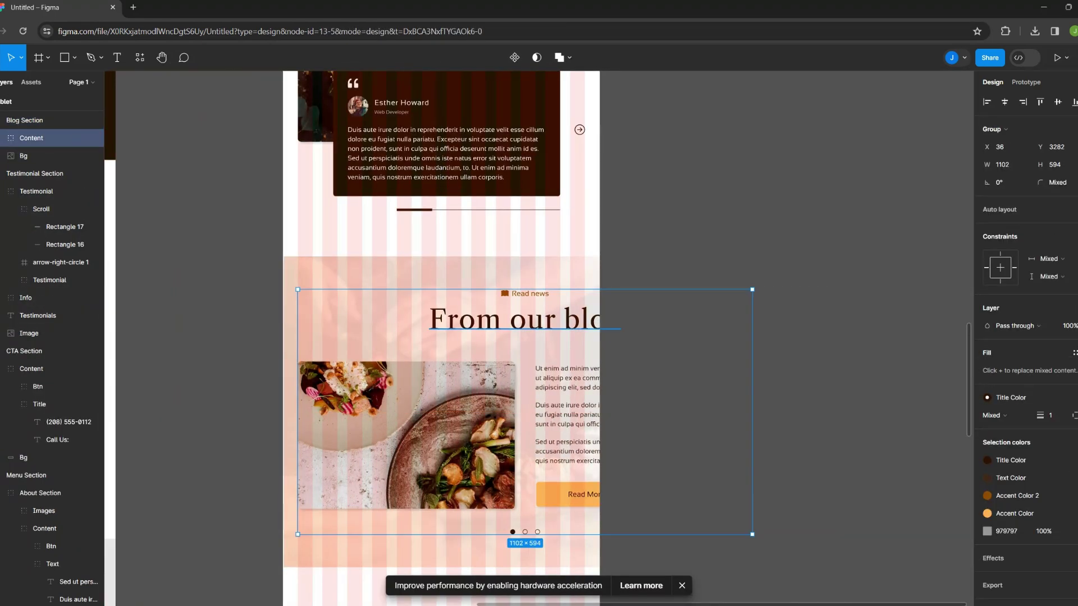
key(ctrl+z)
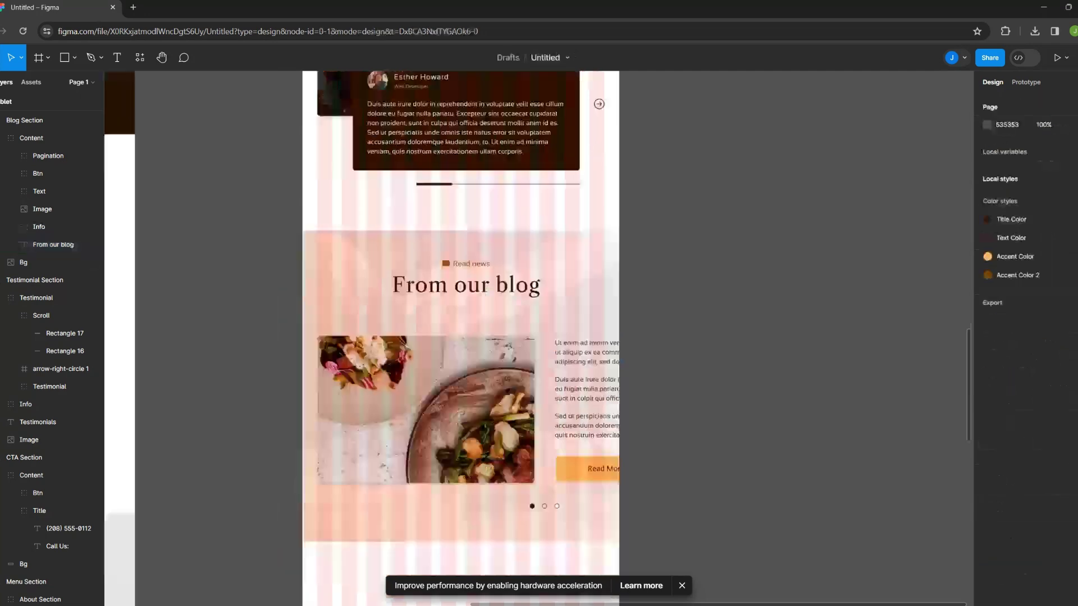
key(ctrl+z)
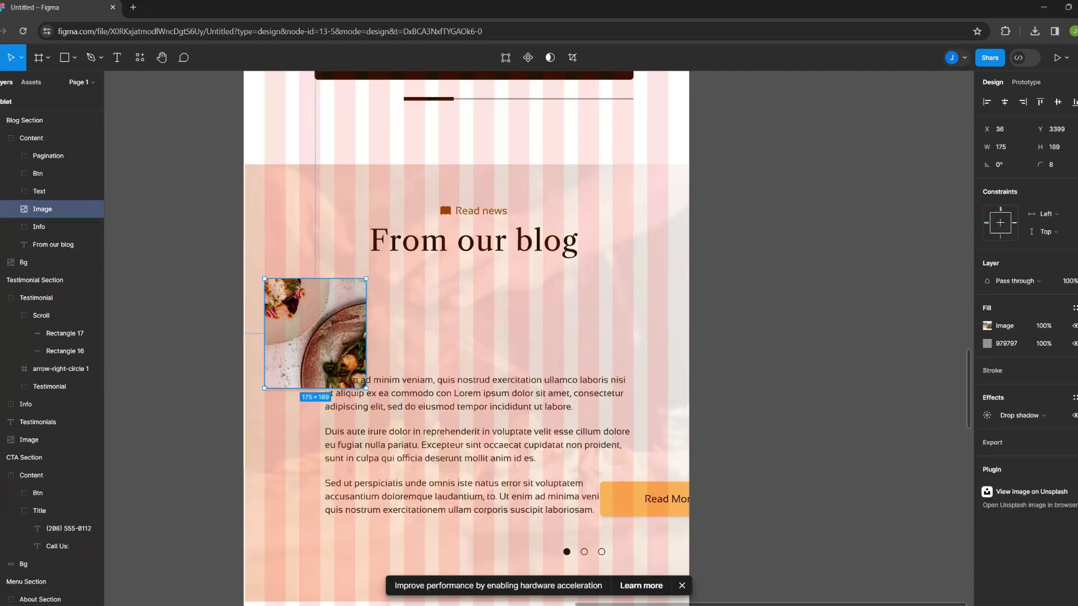
key(ctrl+z)
key(ctrl+z)
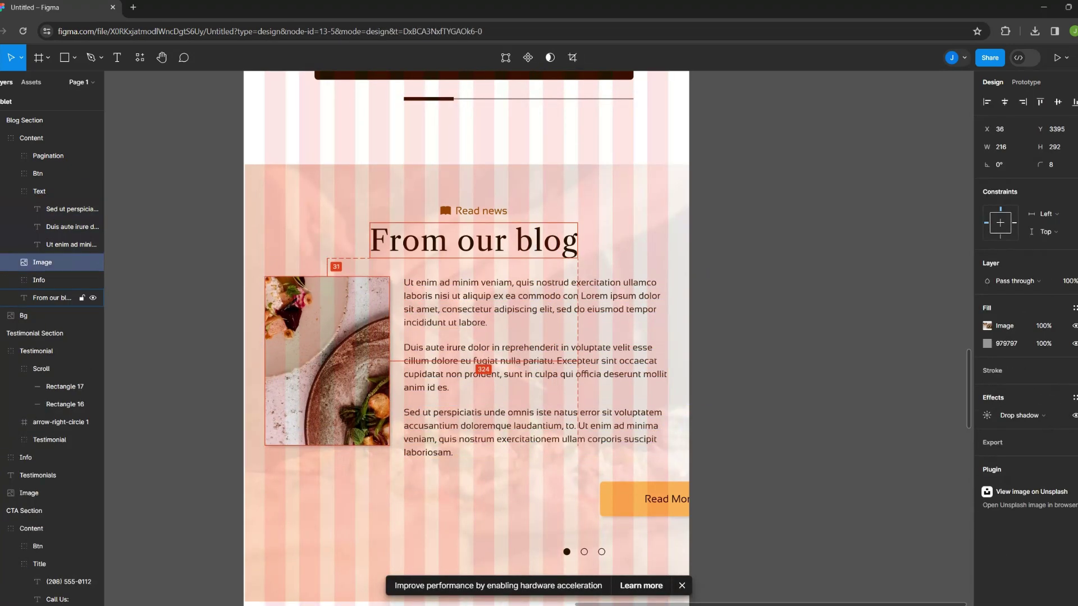
Centre Read More above the pagination dots, leaving the blog content 696×595
key(ctrl+z)
key(ctrl+z)
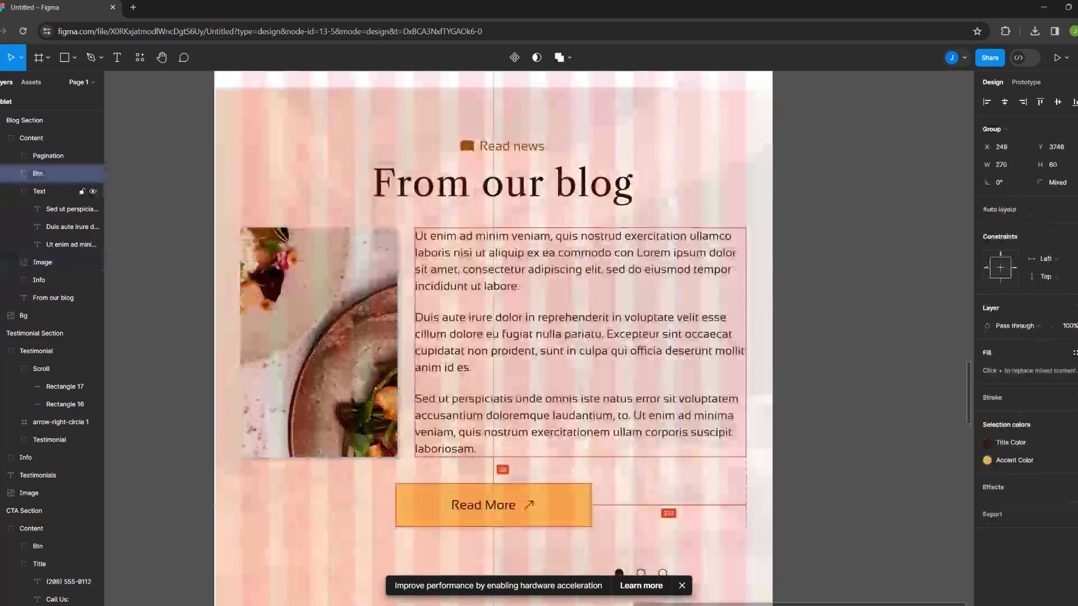
key(ctrl+z)
key(ctrl+z)
key(ctrl+z)
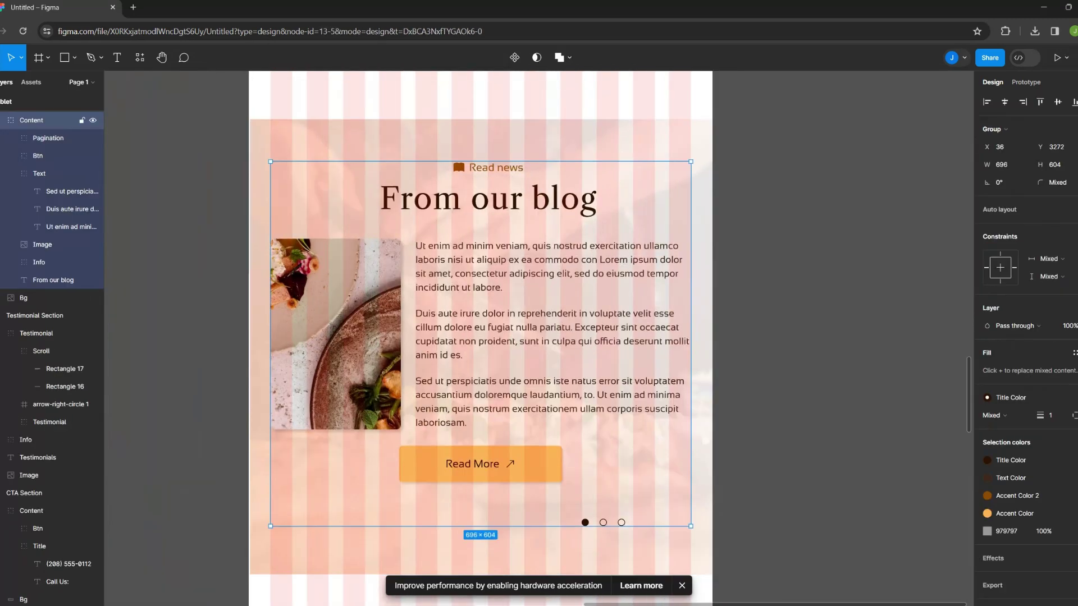
key(ctrl+z)
key(ctrl+z)
key(ctrl+z)
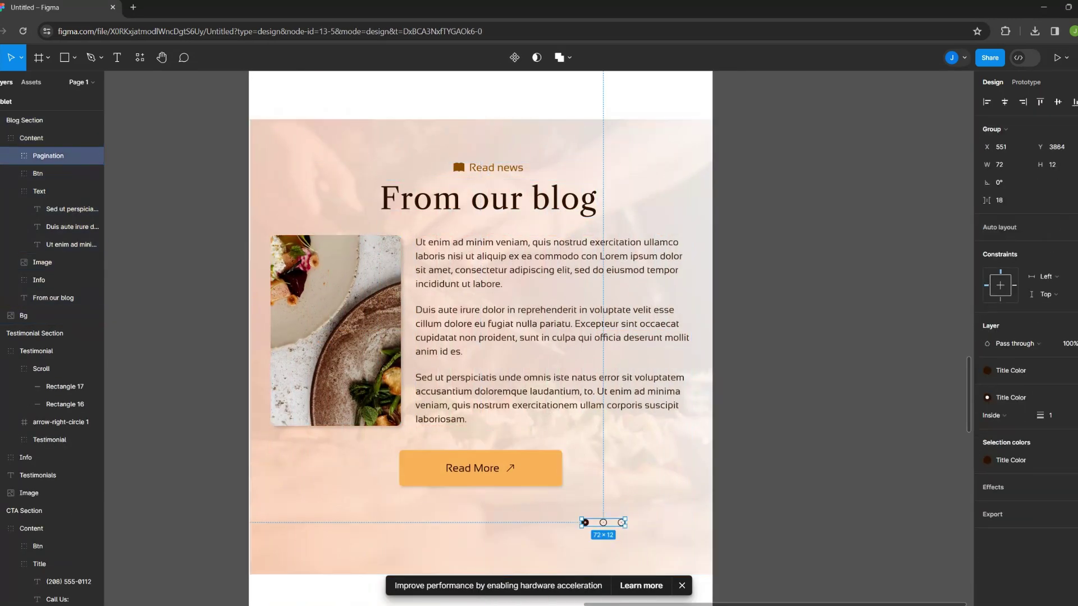
key(ctrl+z)
key(ctrl+z)
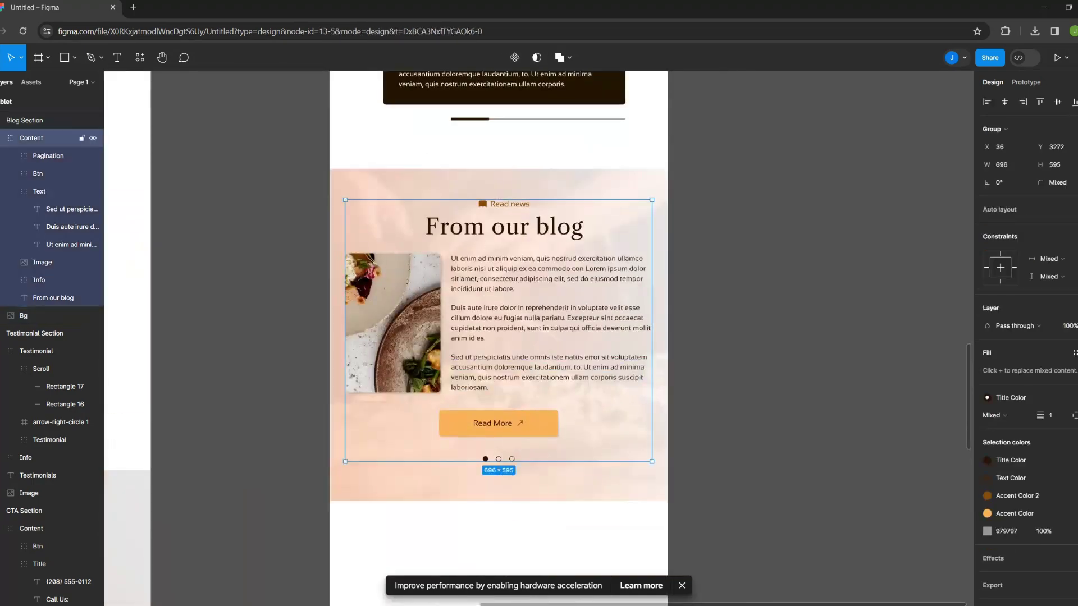
key(ctrl+z)
Review the finished From our blog section on the tablet frame
key(ctrl+z)
key(ctrl+z)
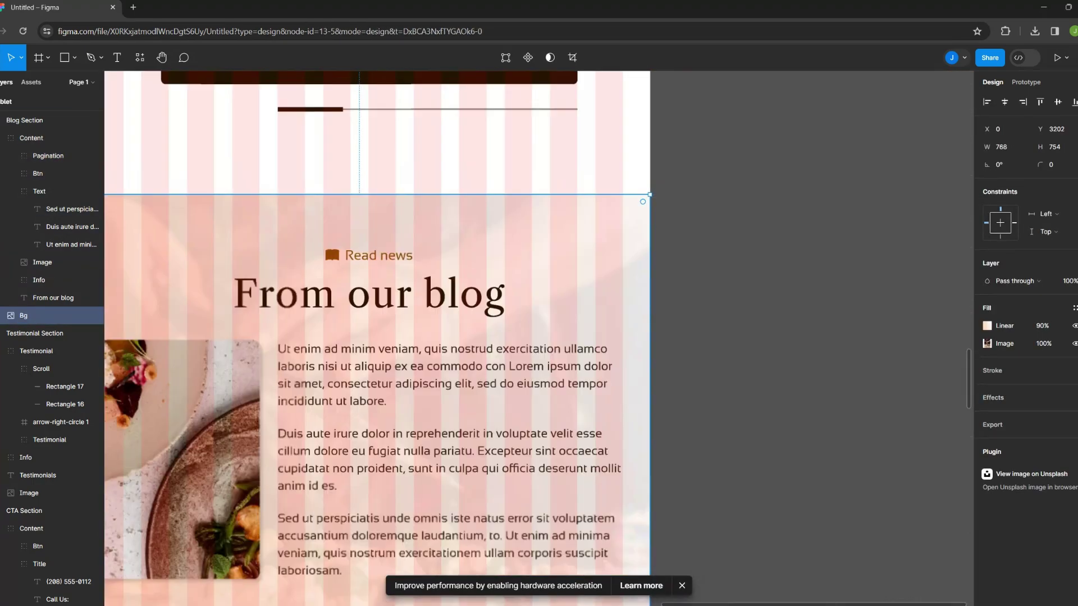
key(ctrl+z)
key(ctrl+z)
key(ctrl+z)
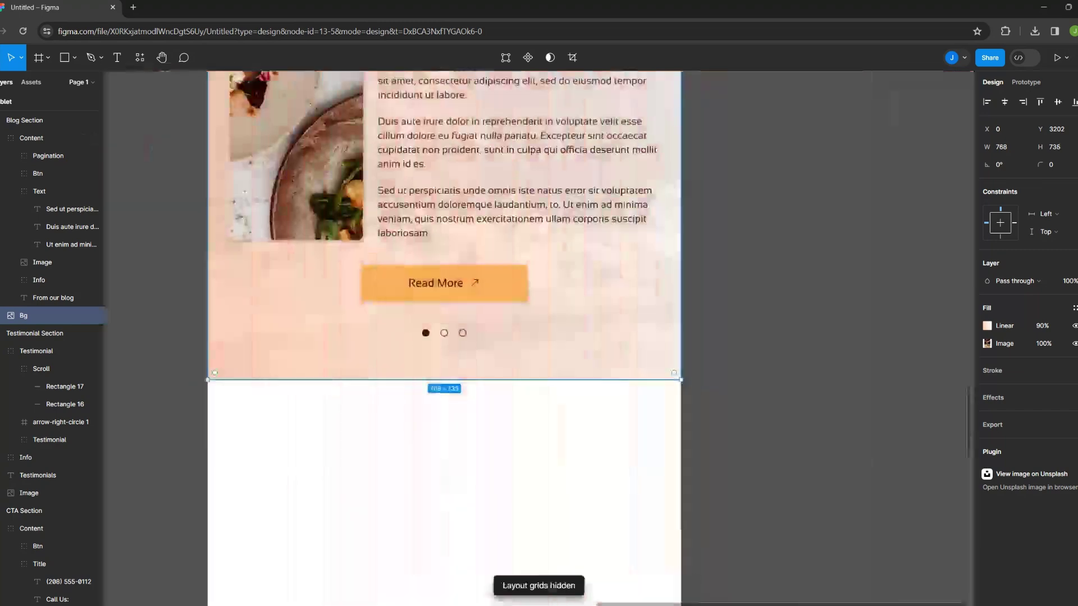
key(ctrl+z)
key(ctrl+z)
key(ctrl+z)
key(ctrl+z)
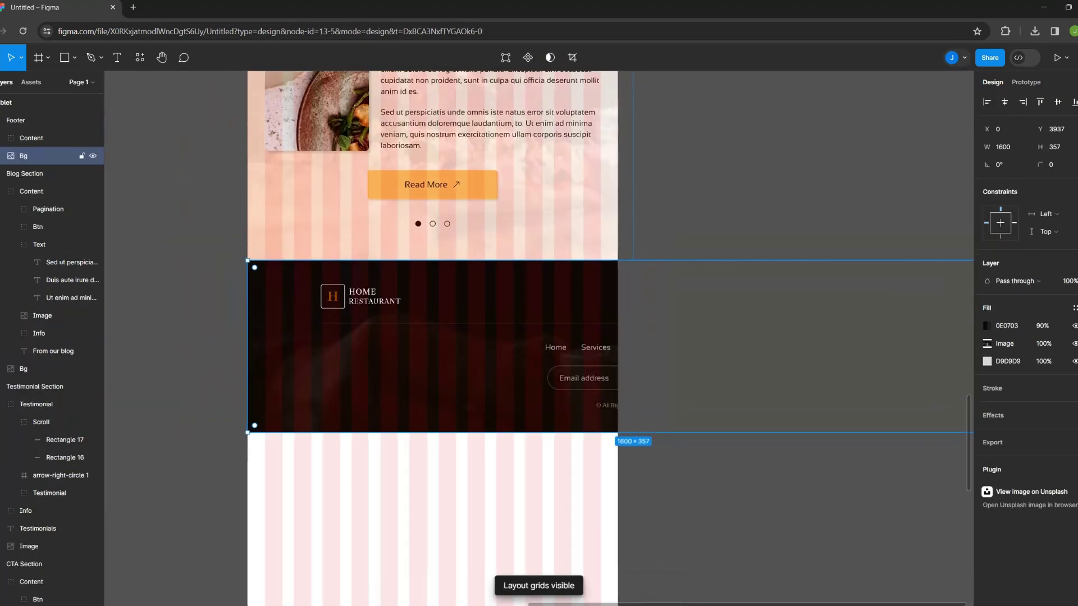
Set the footer background to 768×357, socials right, content 696×257 inset 36 px
key(ctrl+z)
key(ctrl+z)
key(ctrl+z)
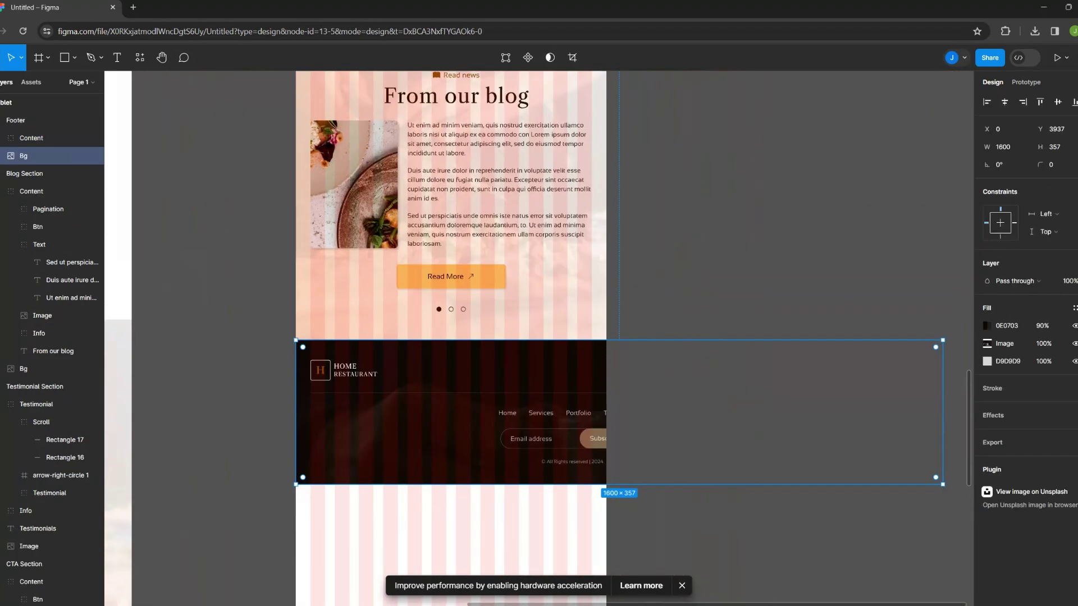
key(ctrl+z)
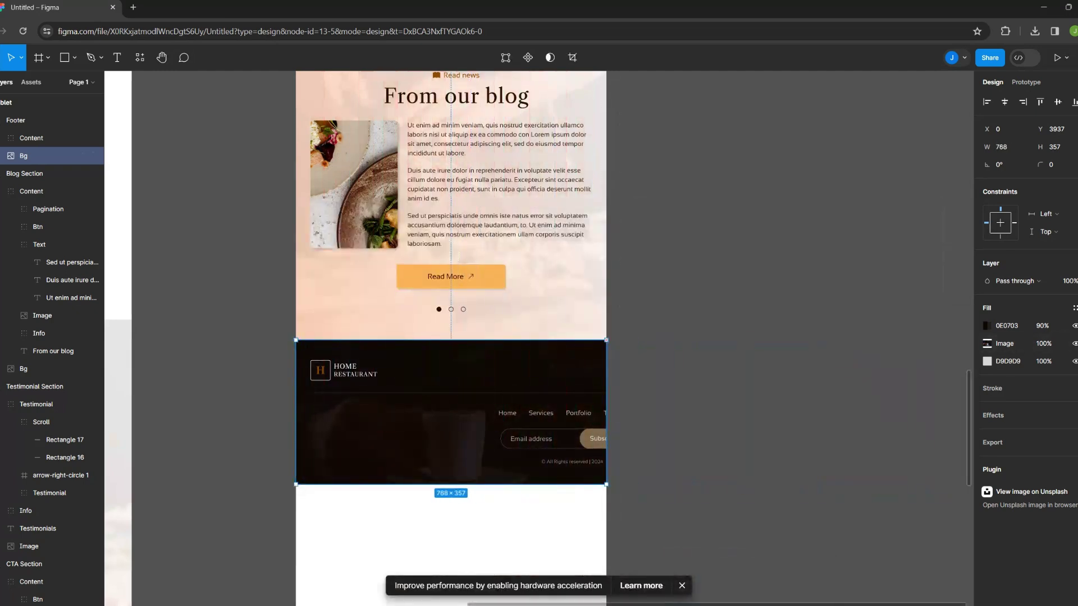
key(ctrl+z)
key(ctrl+z)
key(ctrl+z)
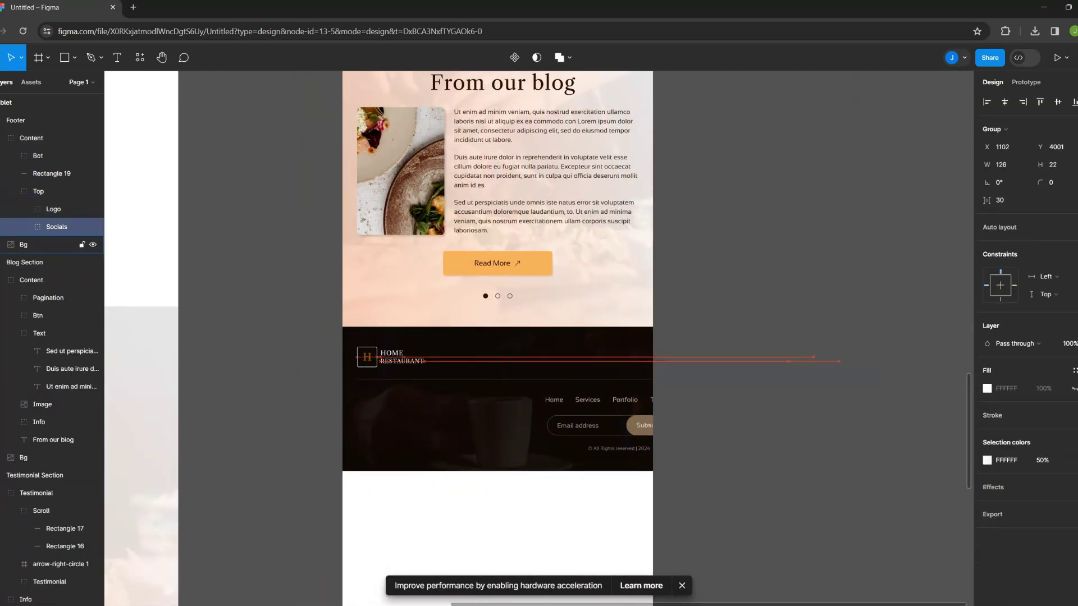
key(shift+2)
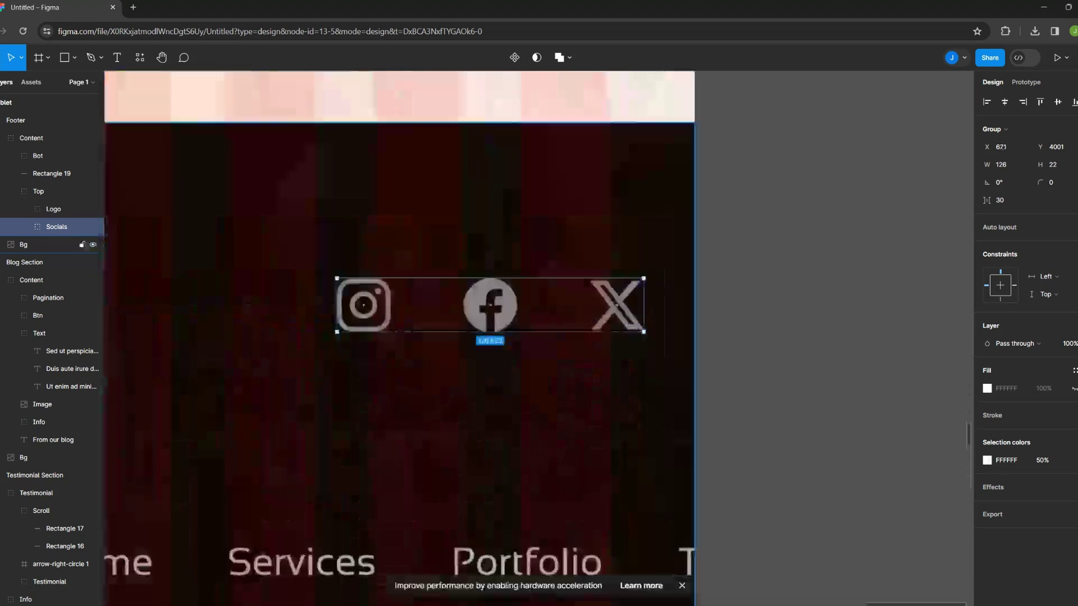
key(ctrl+z)
key(ctrl+z)
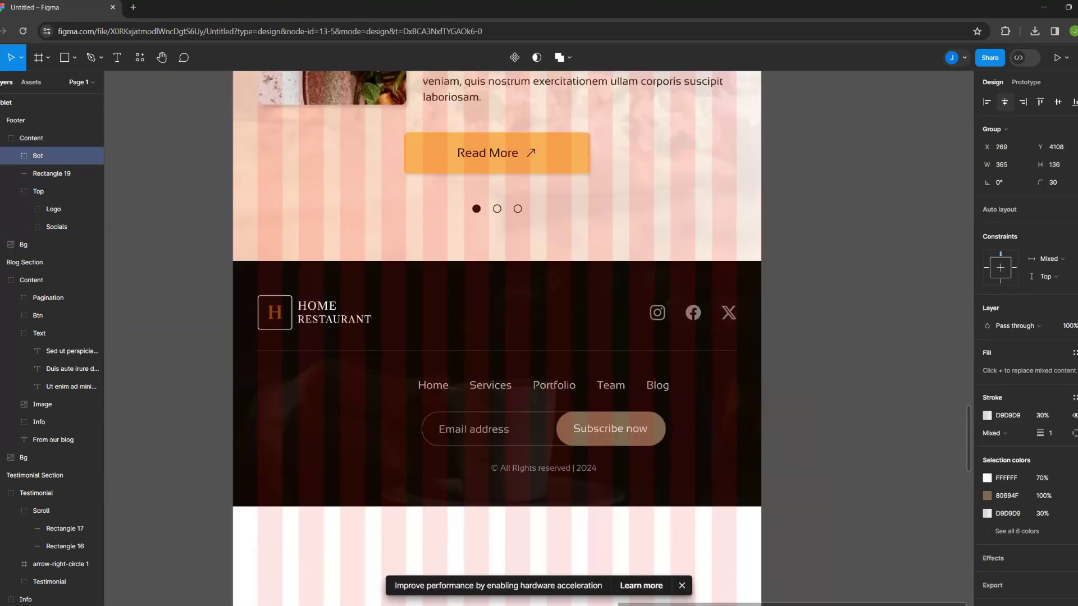
key(ctrl+z)
key(ctrl+z)
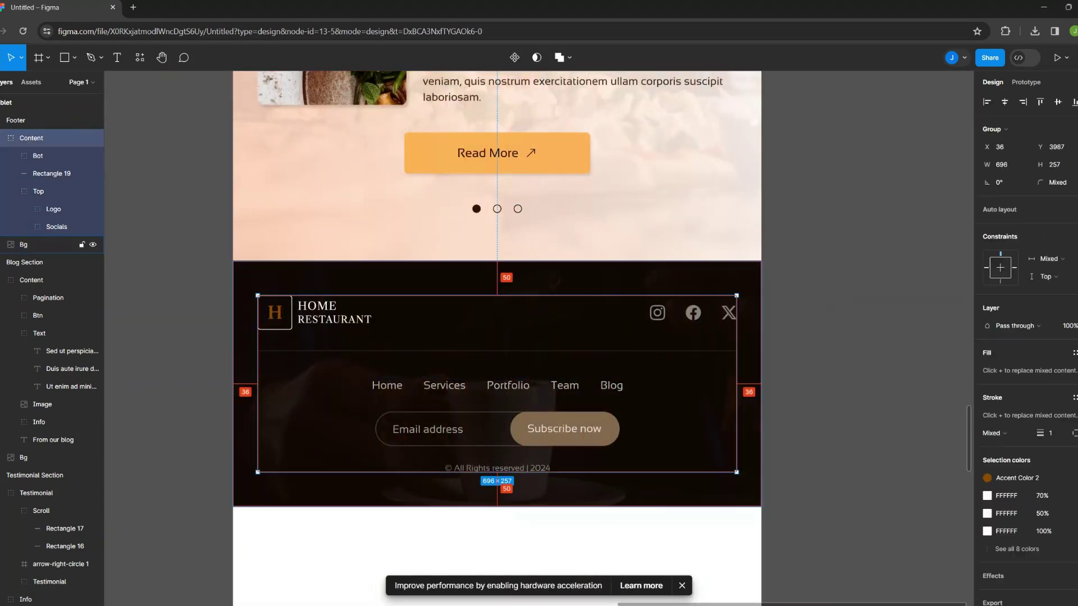
key(ctrl+z)
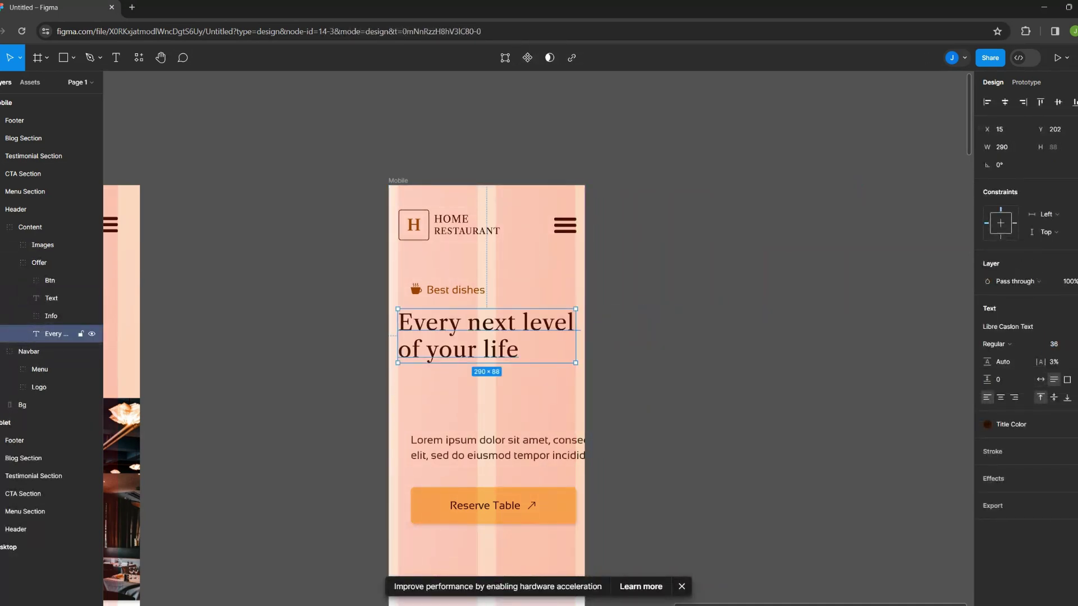
Nudge the Best dishes label down and centre the mobile header text and button
scroll(436, 286, up, 2)
click(436, 290)
key(Down)
key(Down)
key(Down)
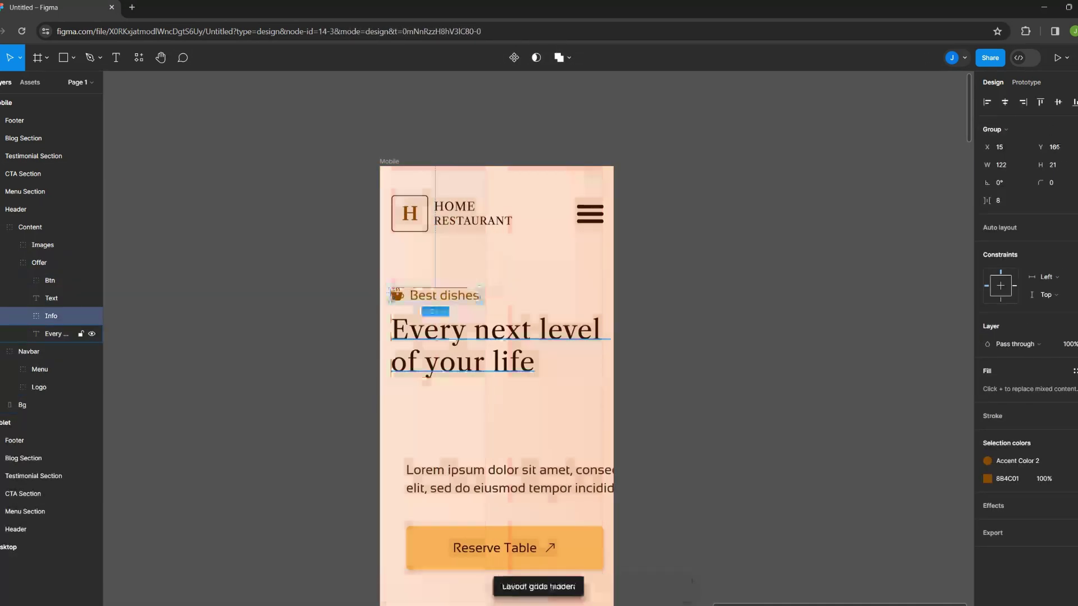
click(51, 298)
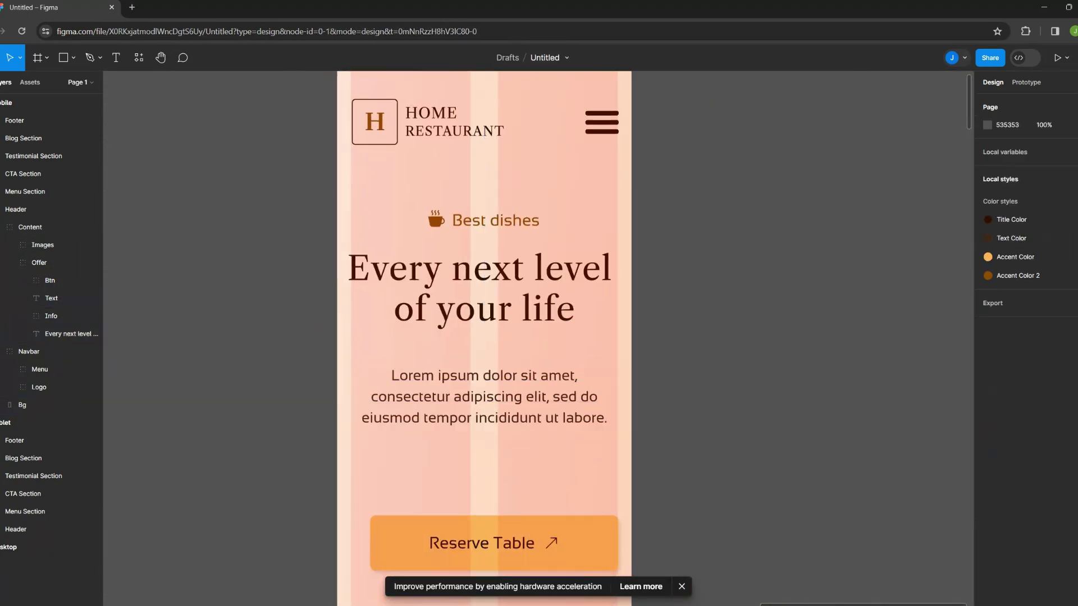
shift+click(51, 333)
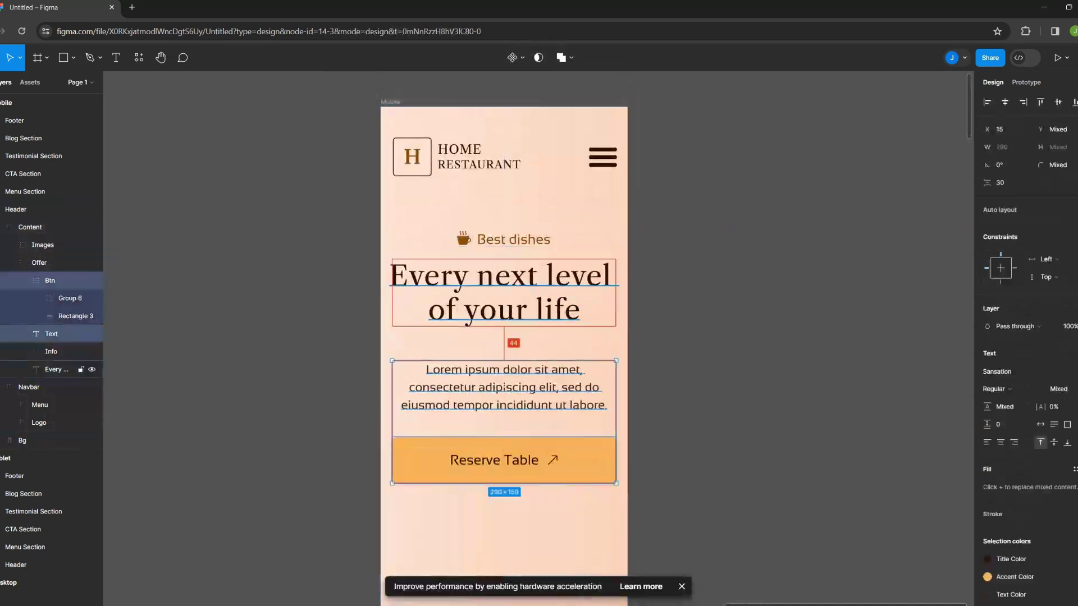
Delete the restaurant image group, leaving a 320×653 header background
click(42, 245)
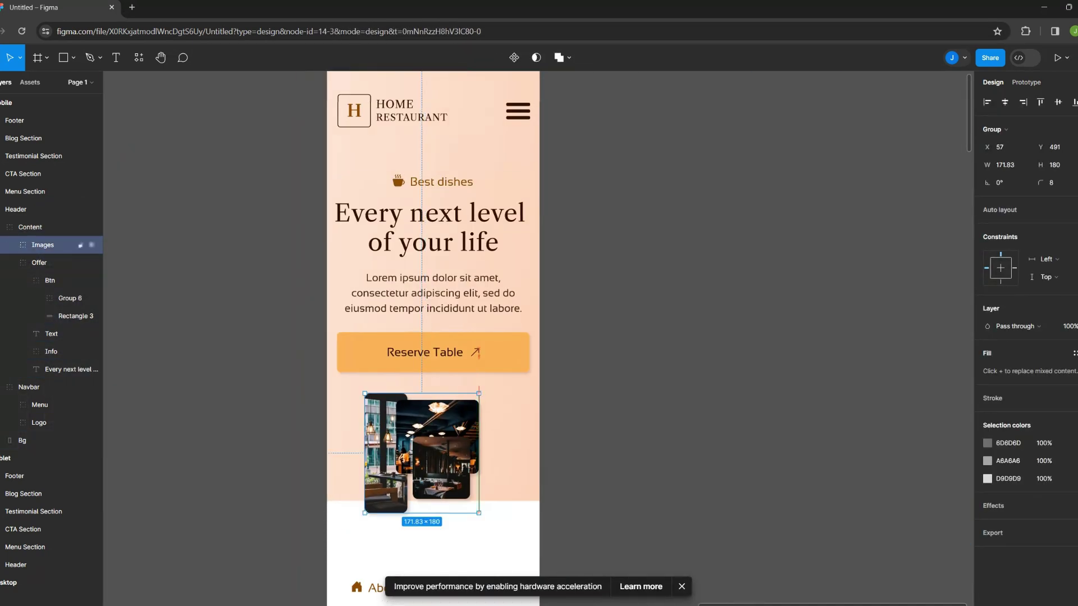
key(Delete)
click(424, 207)
click(453, 275)
scroll(452, 275, down, 3)
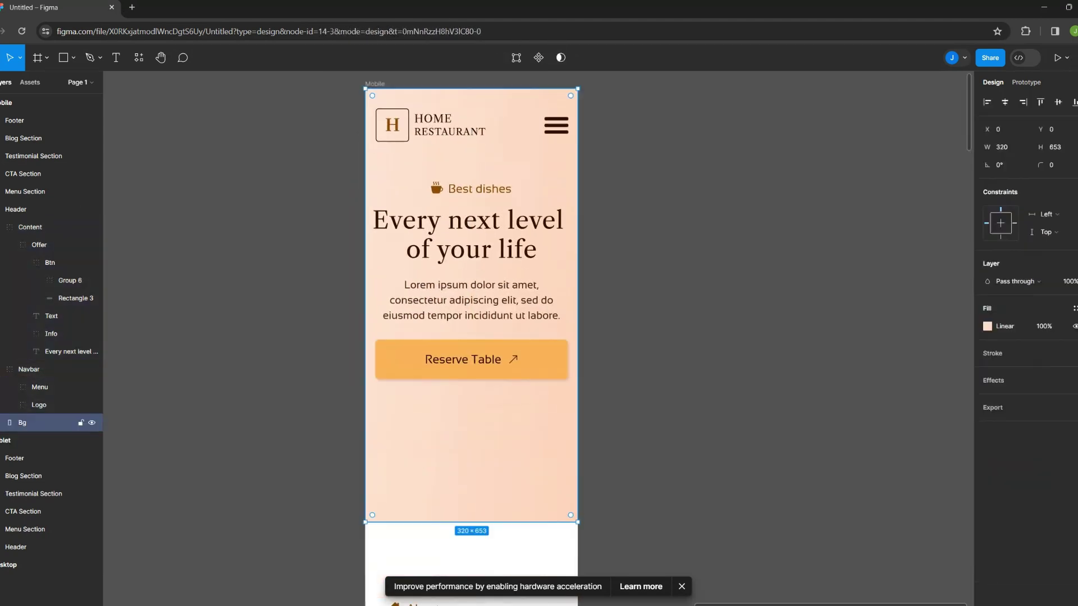
click(472, 236)
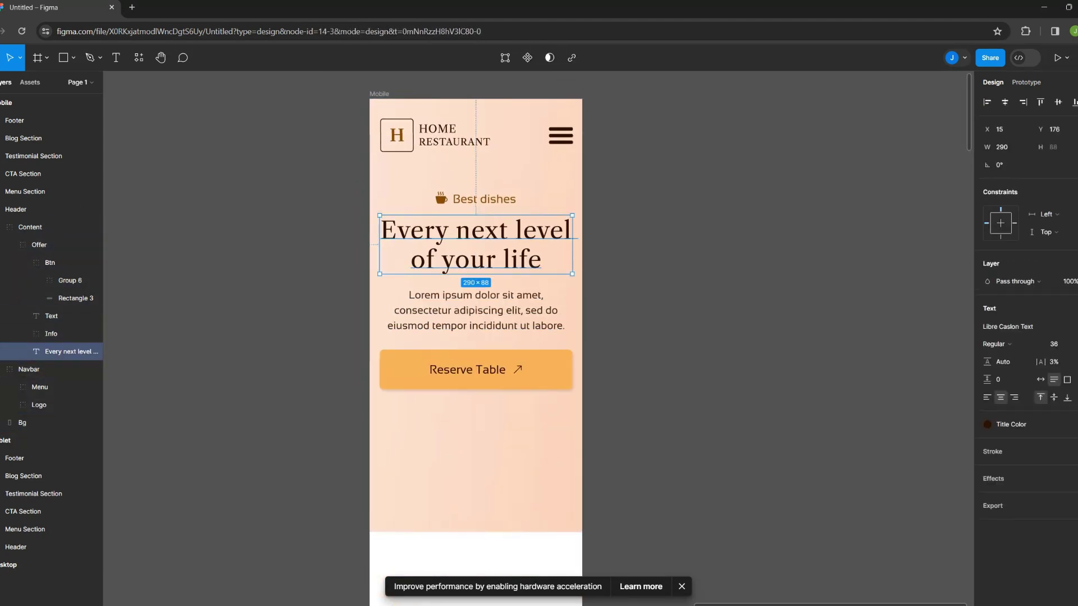
click(471, 449)
Justify the mobile About section's Ut enim ad paragraph and select its two photos
click(472, 336)
scroll(472, 337, down, 3)
click(474, 449)
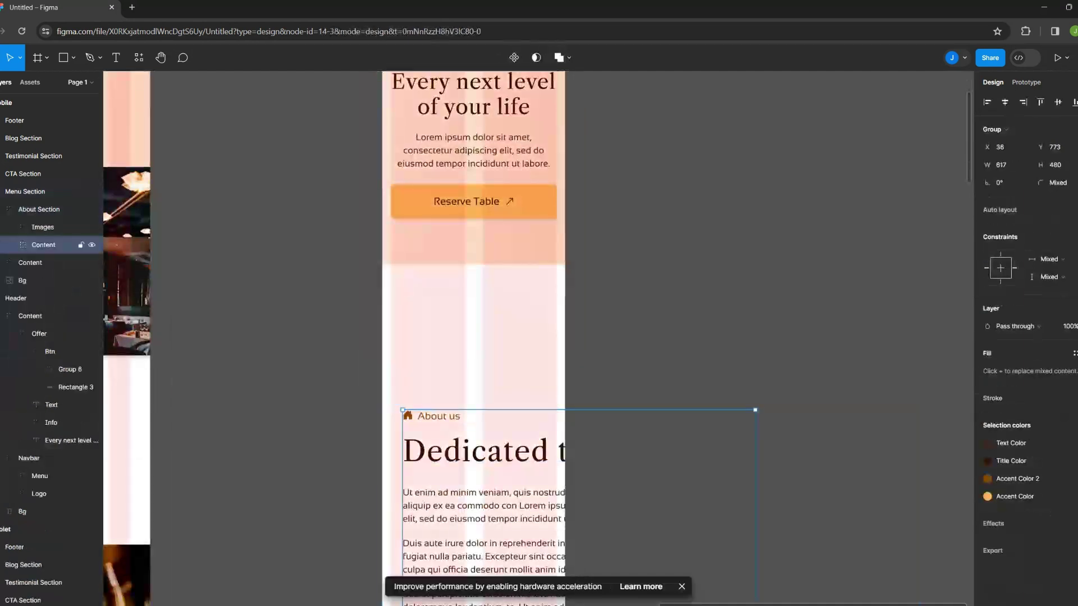
double_click(475, 359)
text(30)
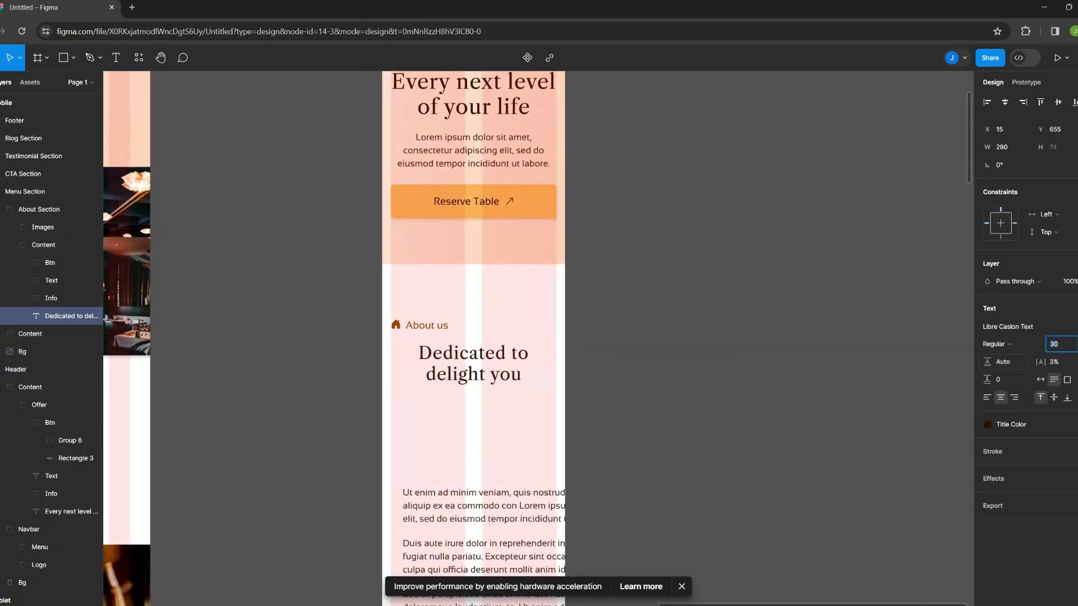
click(427, 325)
double_click(473, 362)
scroll(473, 337, down, 2)
double_click(488, 364)
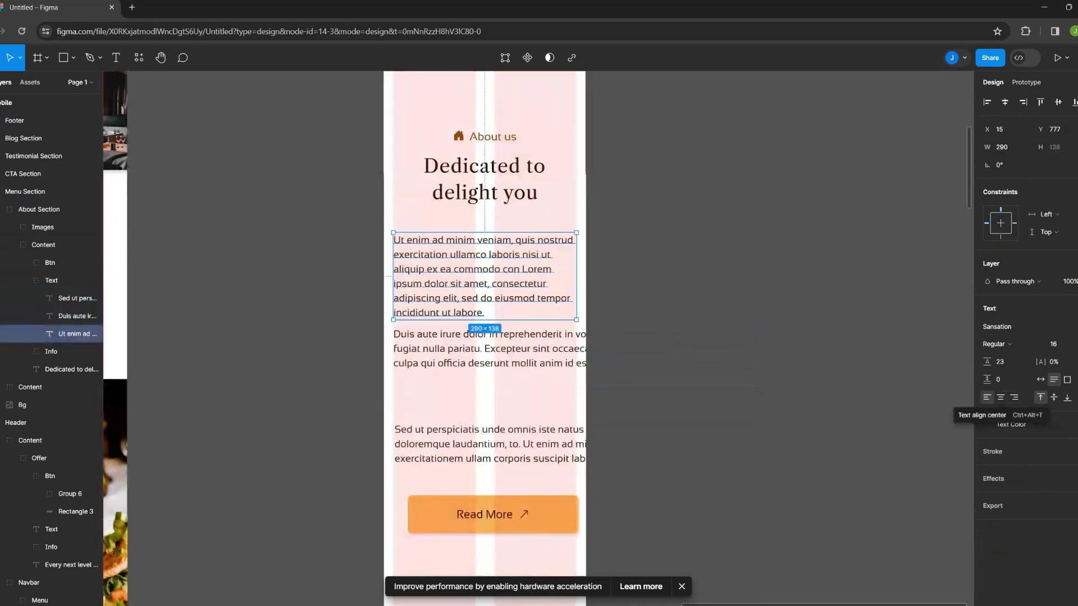
key(ctrl+alt+j)
key(Escape)
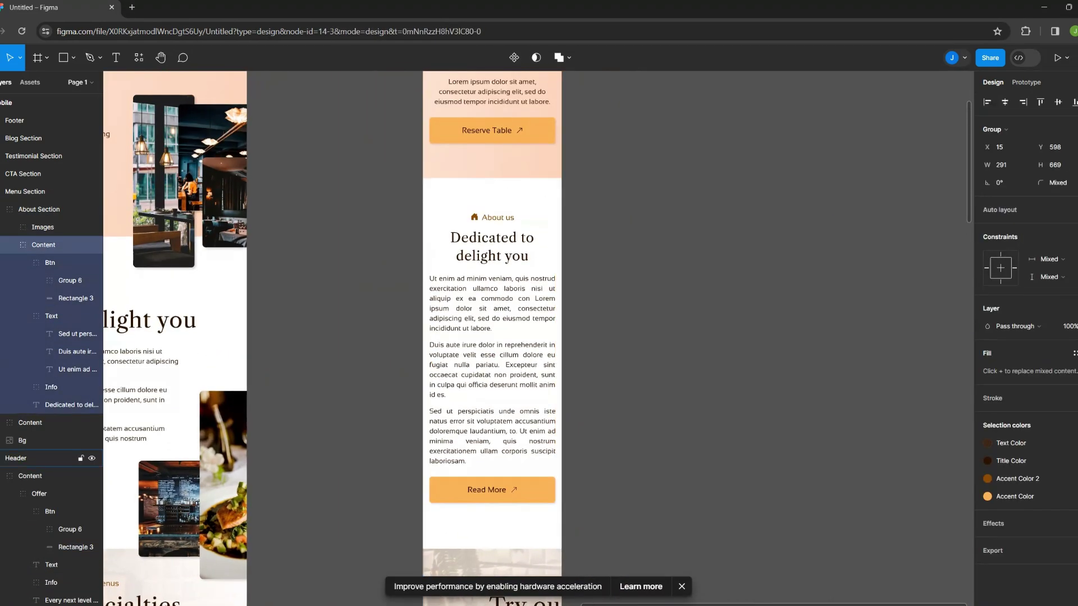
click(43, 227)
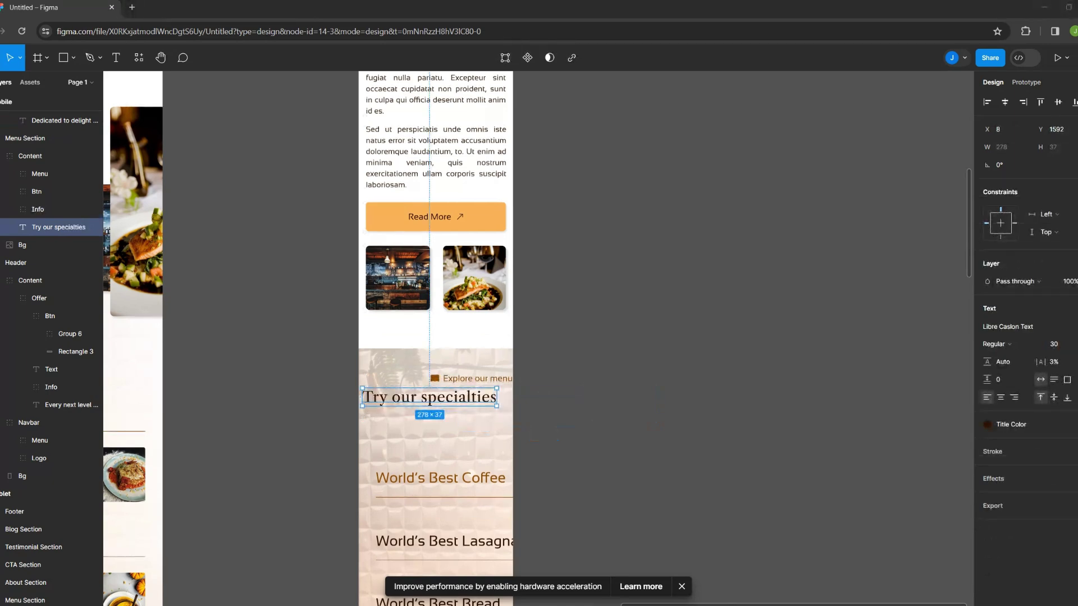
Line up each mobile menu price beside its dish, placing $ 35 on the bread row
click(404, 315)
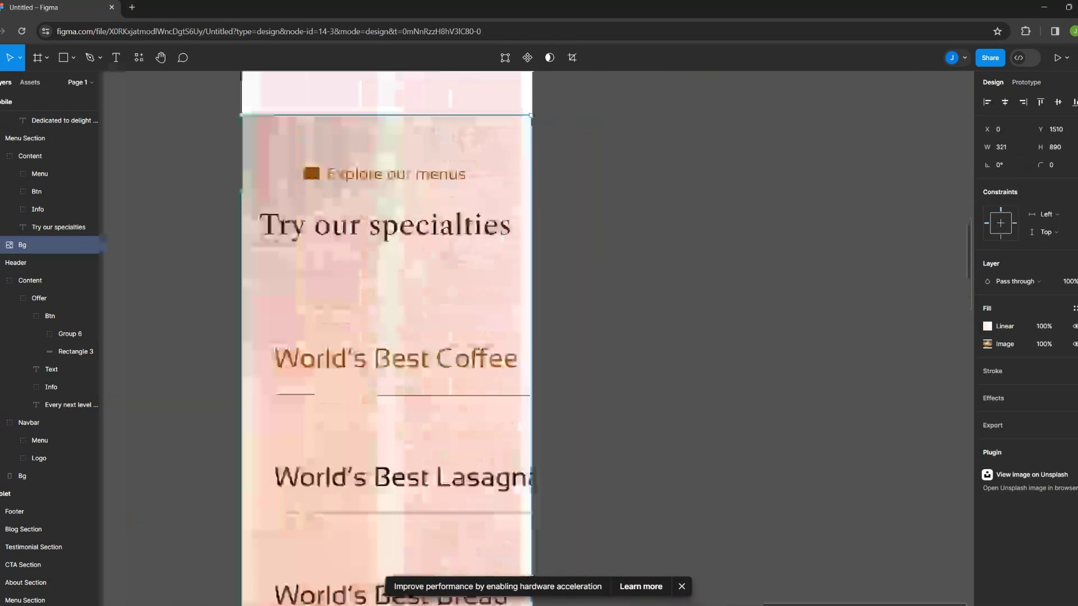
key(ctrl+shift+4)
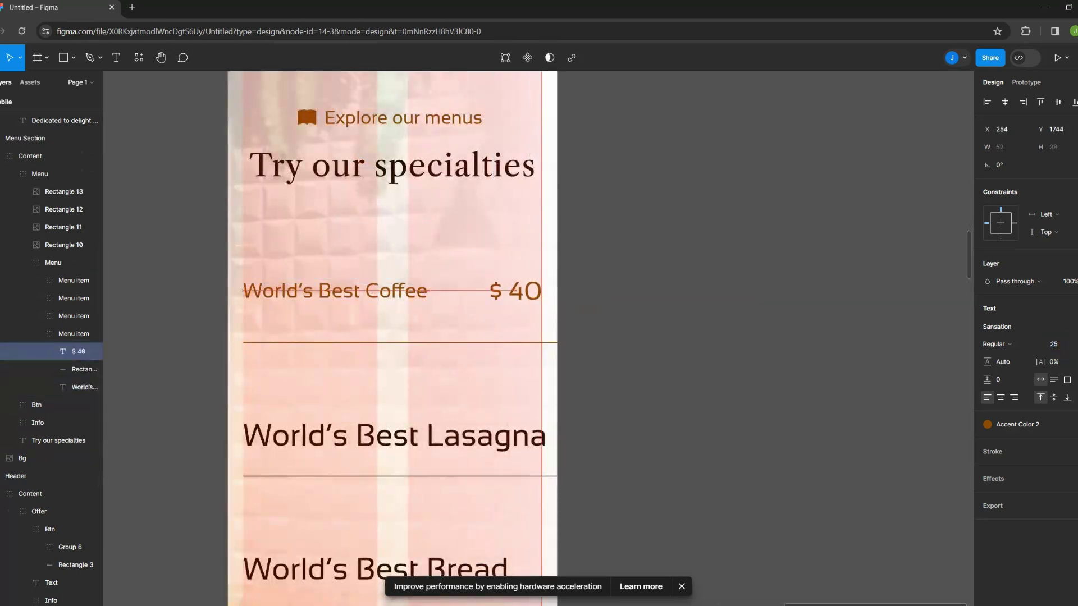
key(Tab)
key(Tab)
scroll(463, 255, up, 2)
key(shift+Tab)
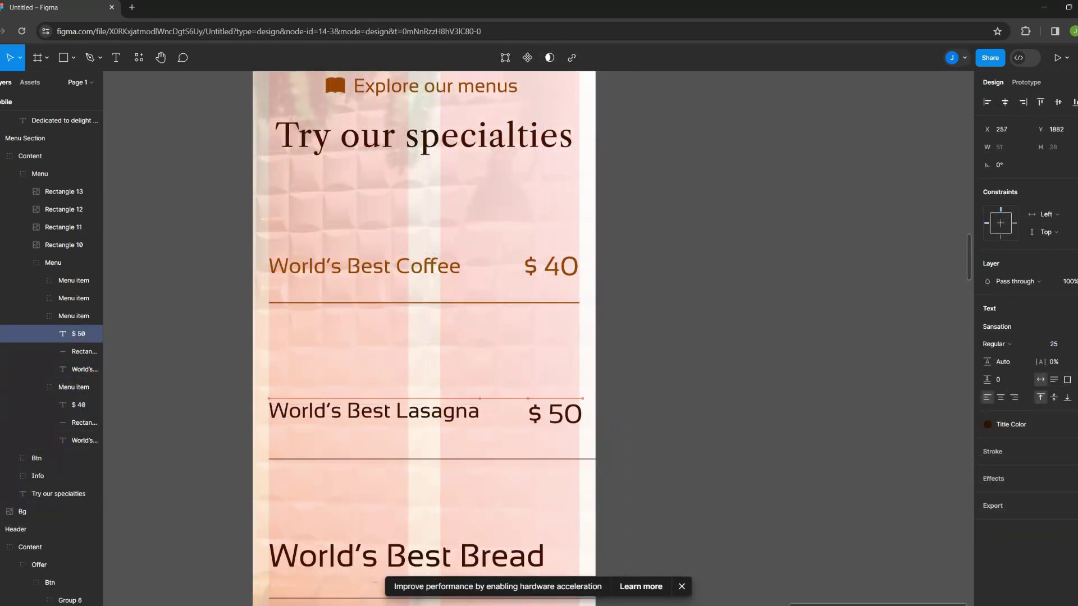
key(Tab)
scroll(440, 393, up, 2)
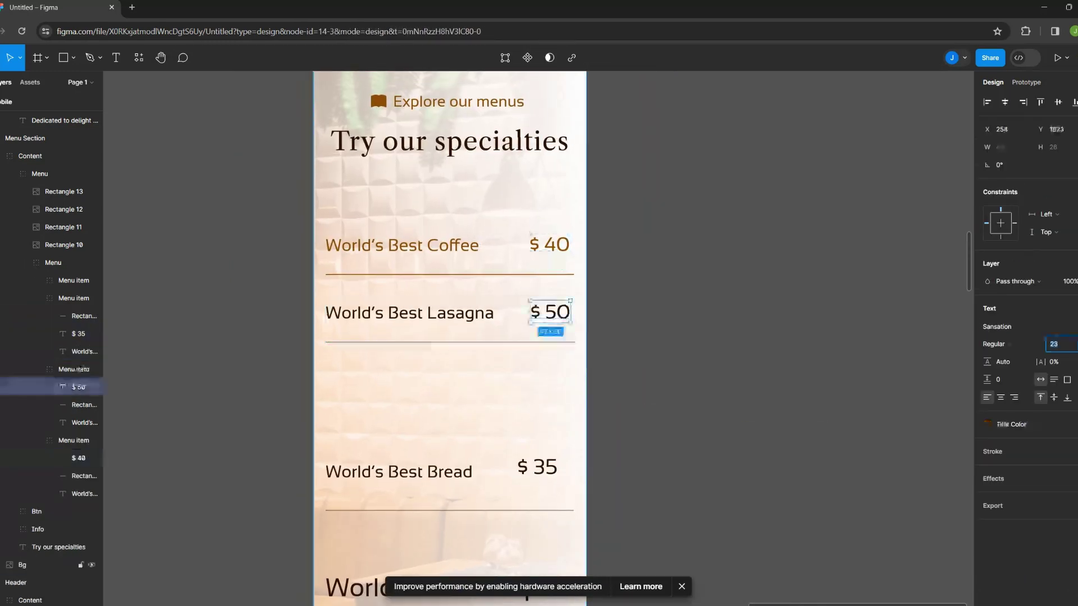
key(Escape)
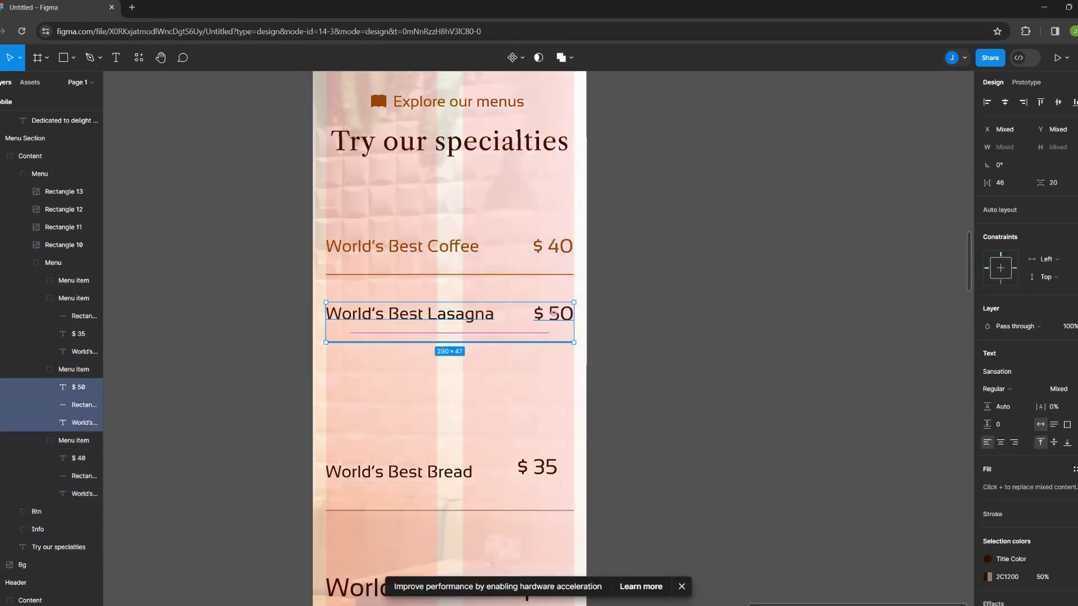
key(ctrl+shift+4)
drag(538, 466, 555, 476)
key(ctrl+a)
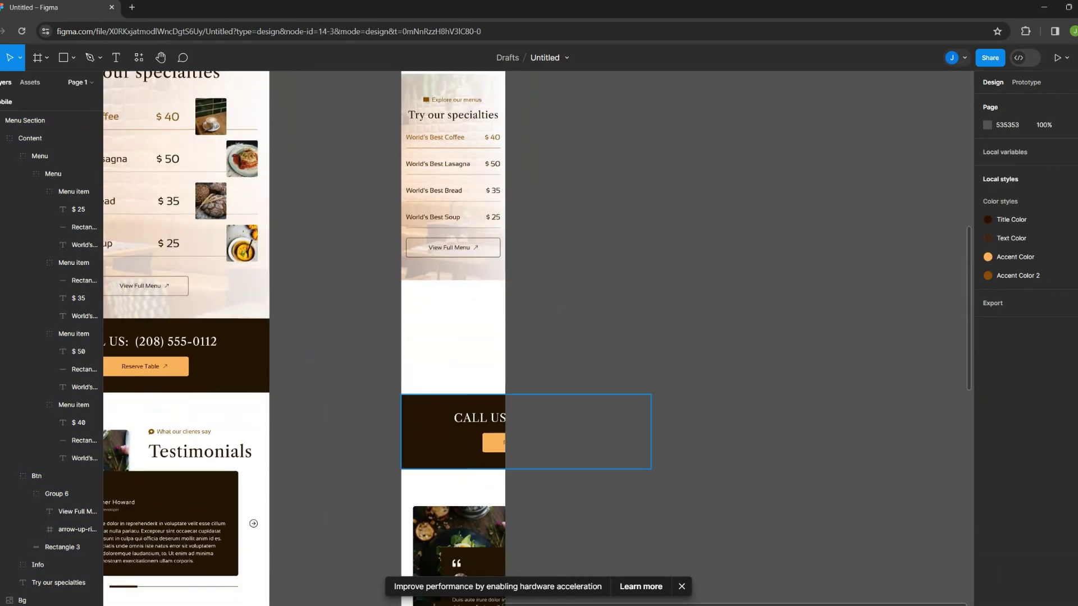
Raise the Reserve Table button to 25 px below the Call Us heading
key(ctrl+shift+4)
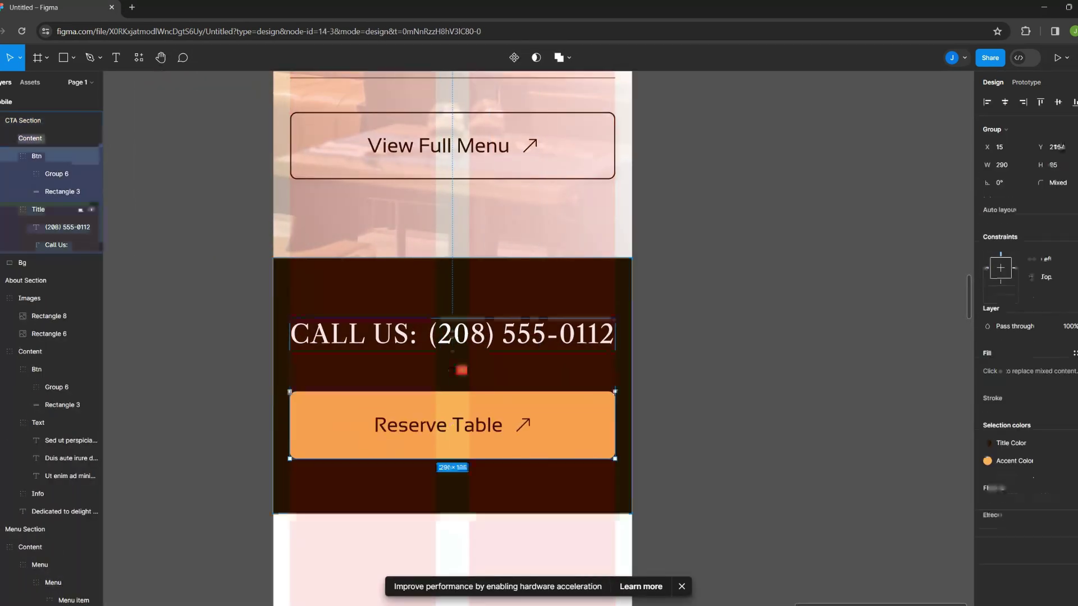
shift+click(453, 334)
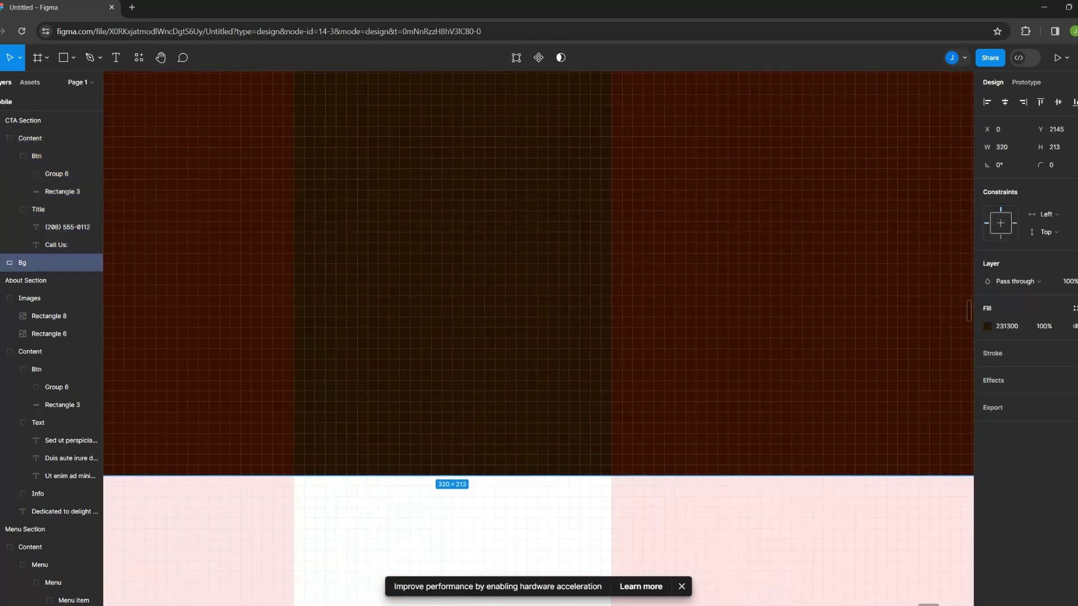
key(Escape)
key(ctrl+shift+4)
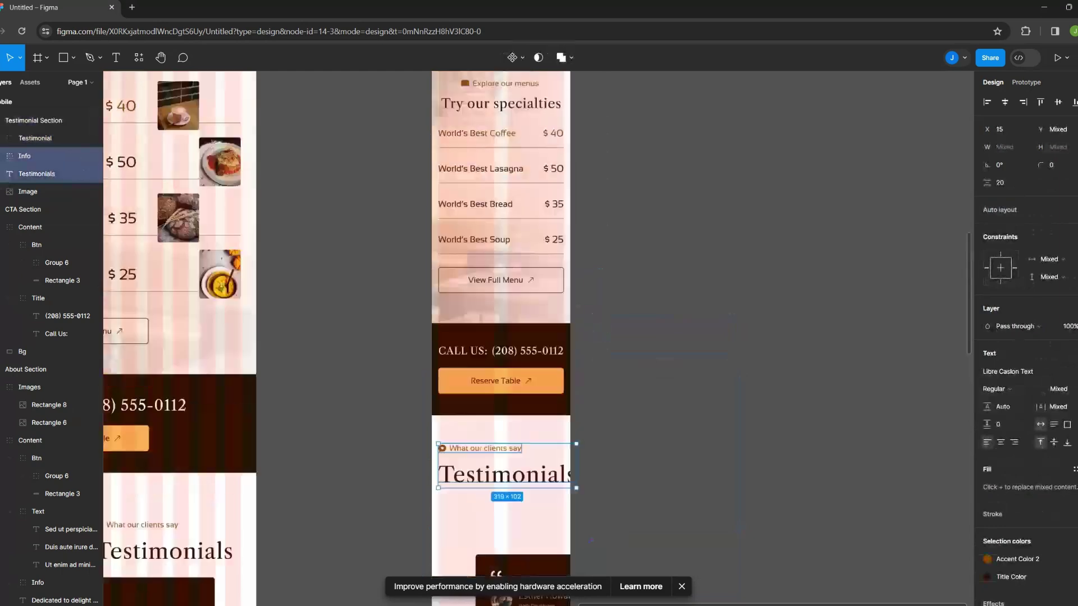
Nudge the Testimonials heading to centre and widen the quote paragraph so it reflows
key(Right)
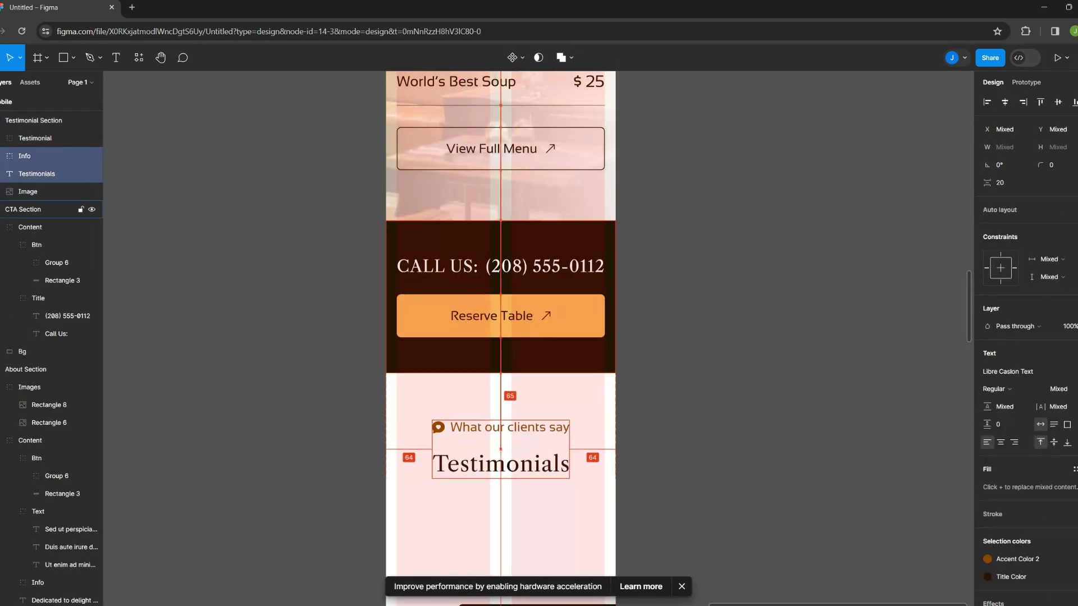
click(34, 138)
key(Return)
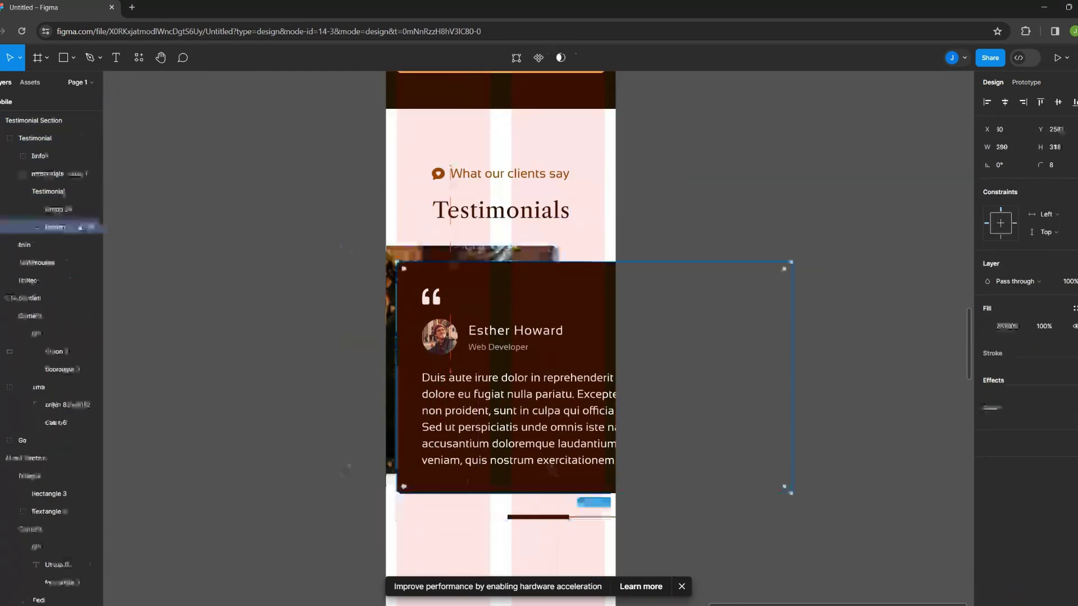
key(Return)
key(shift+2)
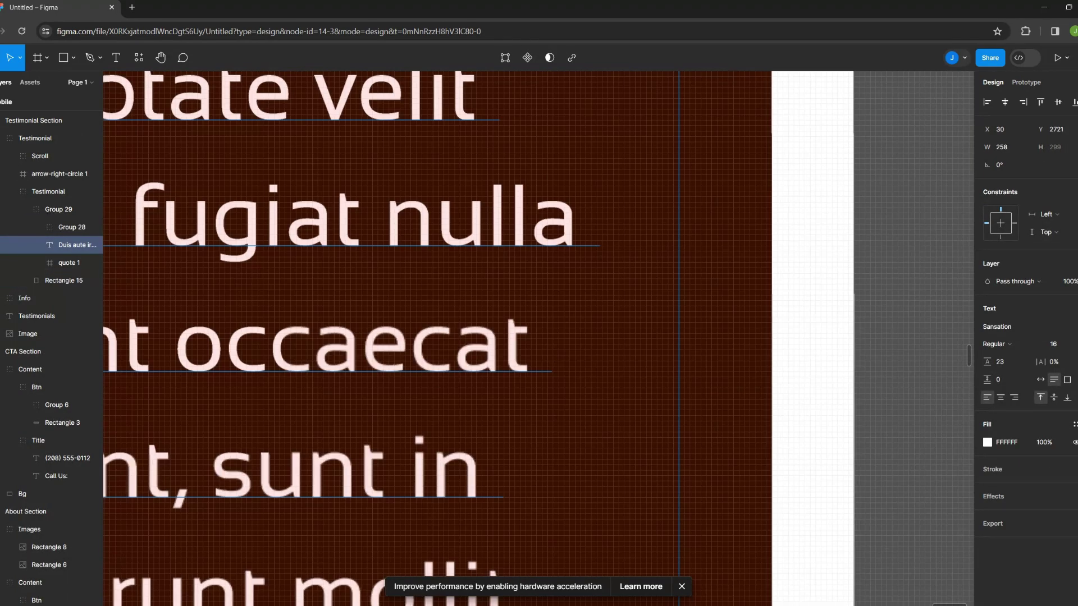
drag(657, 421, 664, 421)
Fit the card's avatar, name, quote and dark background rectangle to the 290 width
scroll(516, 325, down, 3)
click(517, 325)
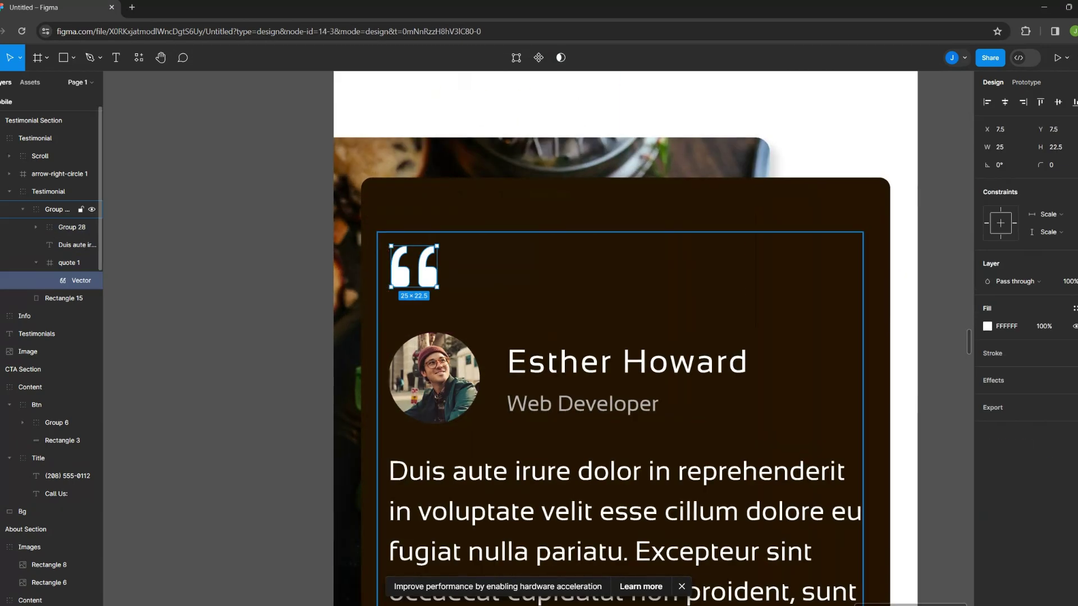
shift+click(72, 227)
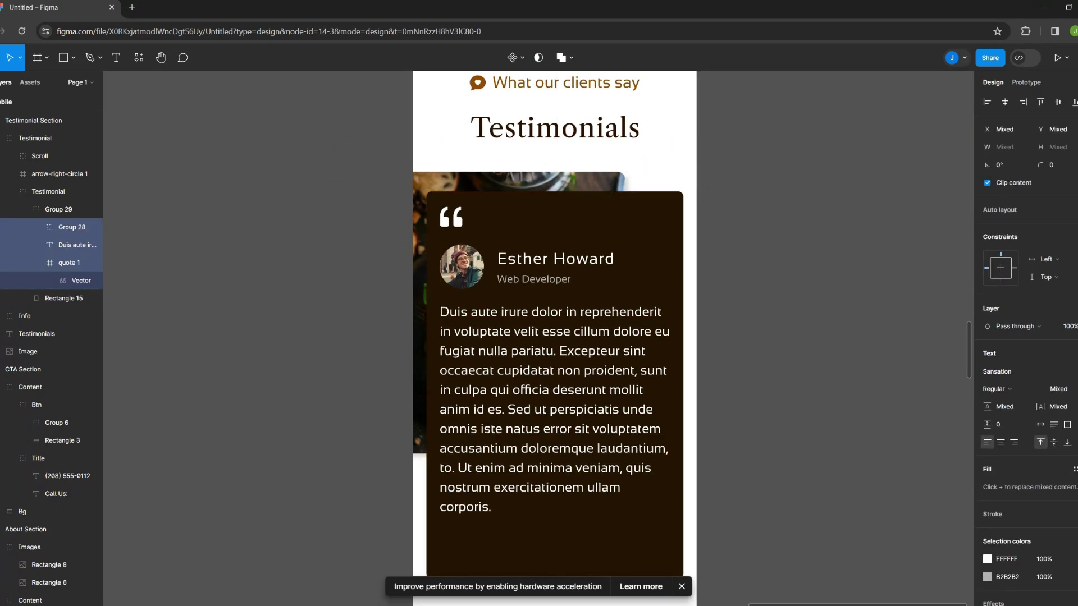
click(56, 298)
scroll(460, 568, up, 5)
key(Escape)
key(shift+1)
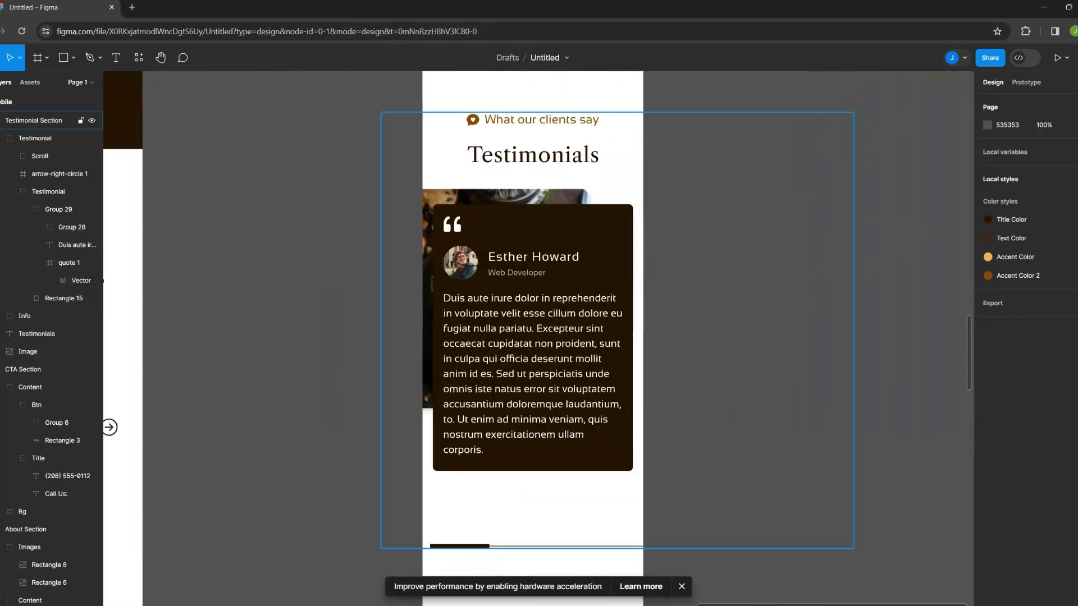
Resize the Scroll bar progress bar under the card to 294 wide
click(489, 545)
scroll(489, 546, up, 3)
scroll(486, 450, up, 3)
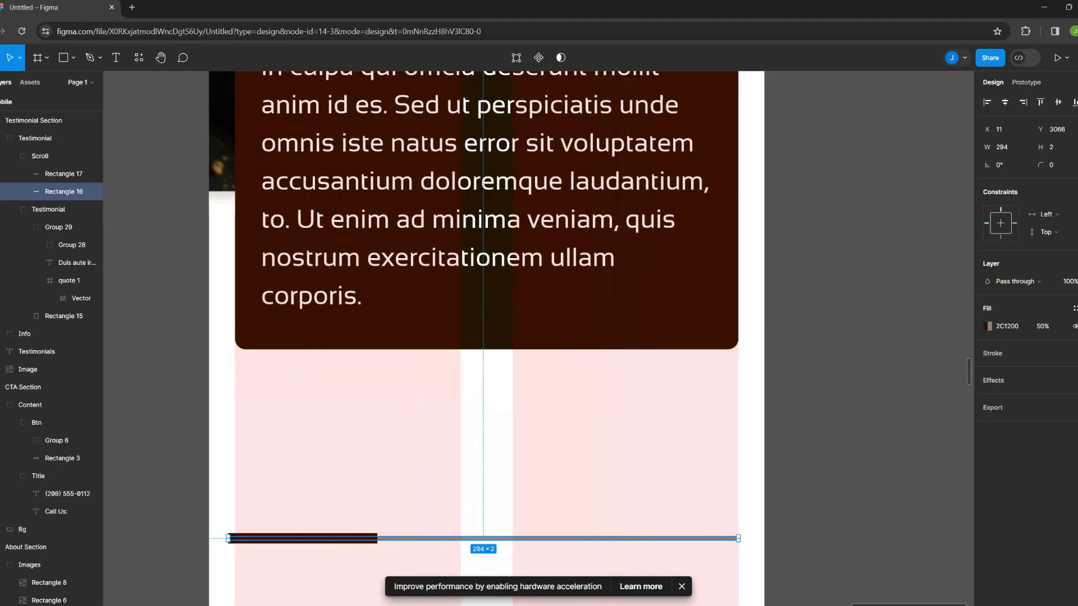
scroll(487, 449, down, 5)
scroll(488, 252, up, 2)
click(488, 249)
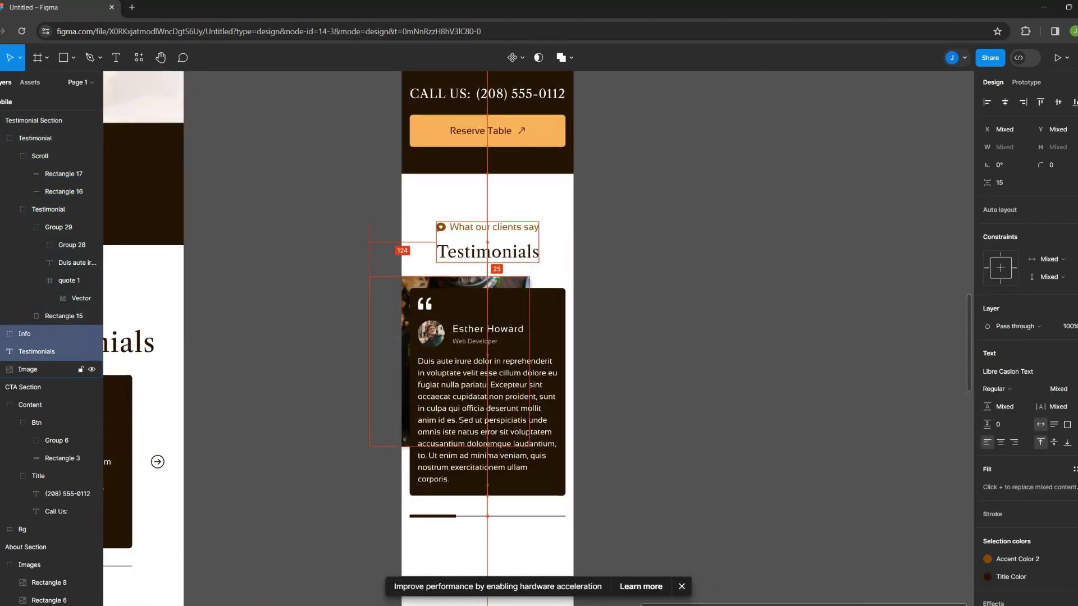
key(Escape)
key(Escape)
key(Escape)
scroll(521, 128, down, 3)
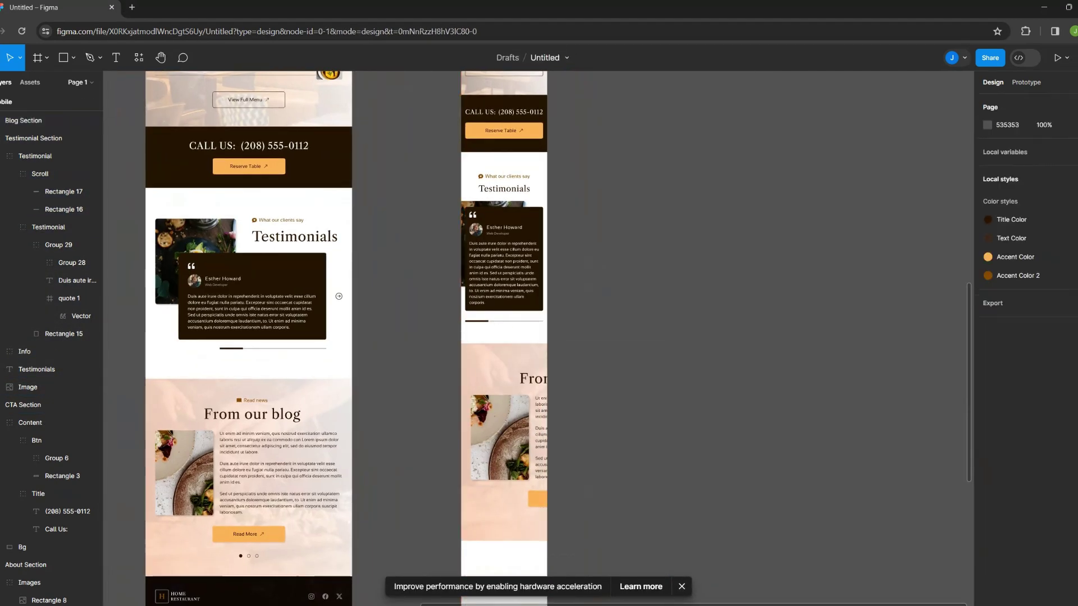
Set the From our blog heading to font size 30 and narrow the blog background
scroll(532, 381, up, 2)
click(533, 304)
scroll(506, 256, up, 3)
double_click(494, 256)
click(1054, 344)
text(3070)
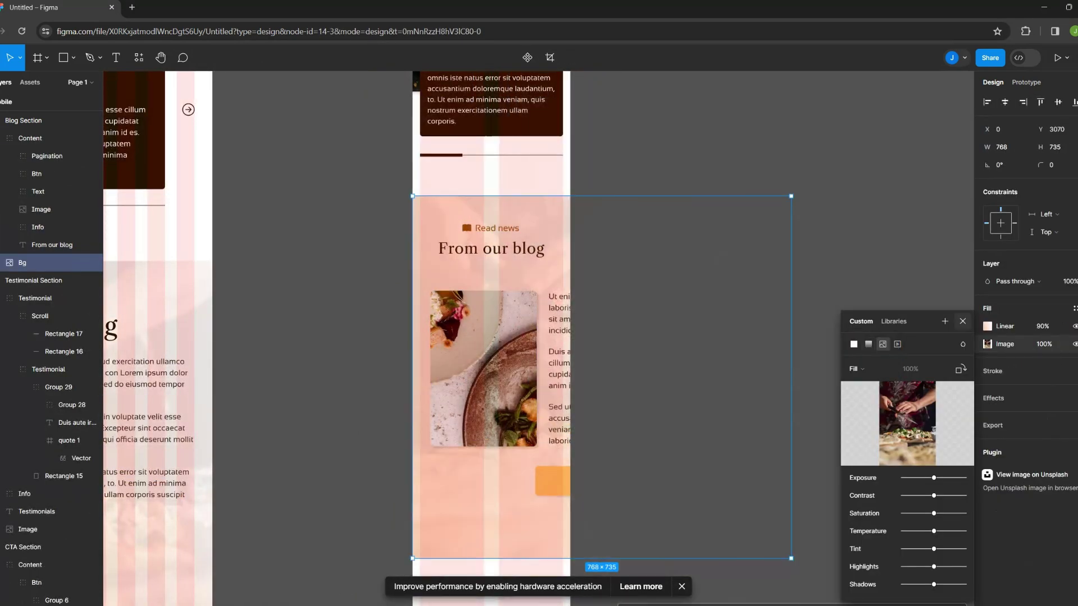
drag(622, 484, 599, 519)
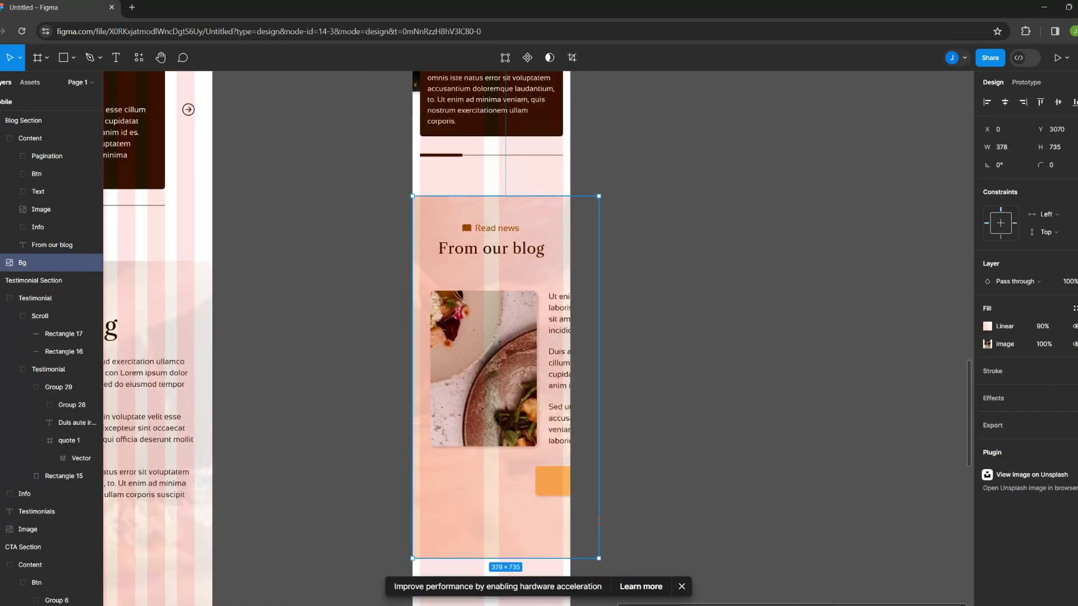
Select the Read news label, From our blog heading and first blog paragraph
scroll(494, 247, up, 3)
click(37, 227)
shift+click(51, 245)
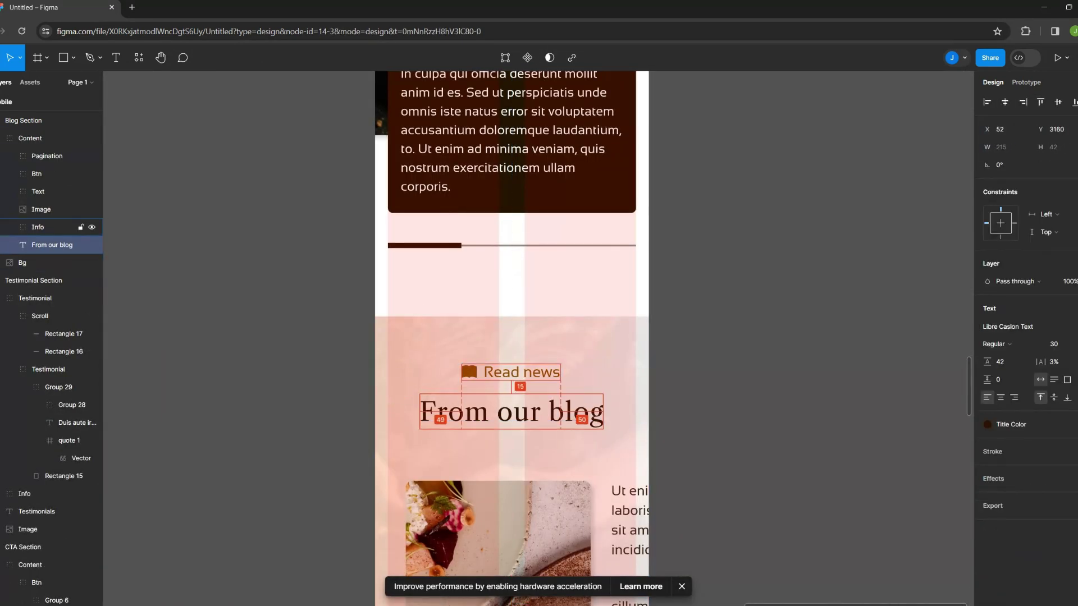
scroll(506, 337, down, 3)
scroll(505, 281, up, 3)
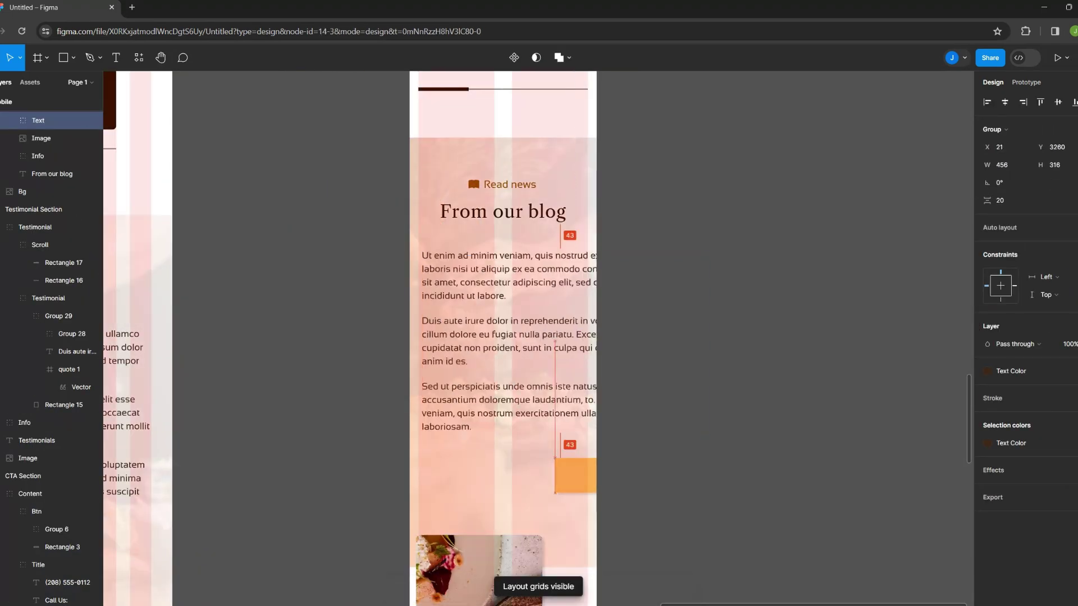
click(499, 281)
scroll(494, 337, down, 5)
scroll(494, 337, up, 5)
Make the Sed ut perspiciatis paragraph wrap at a fixed width
key(Escape)
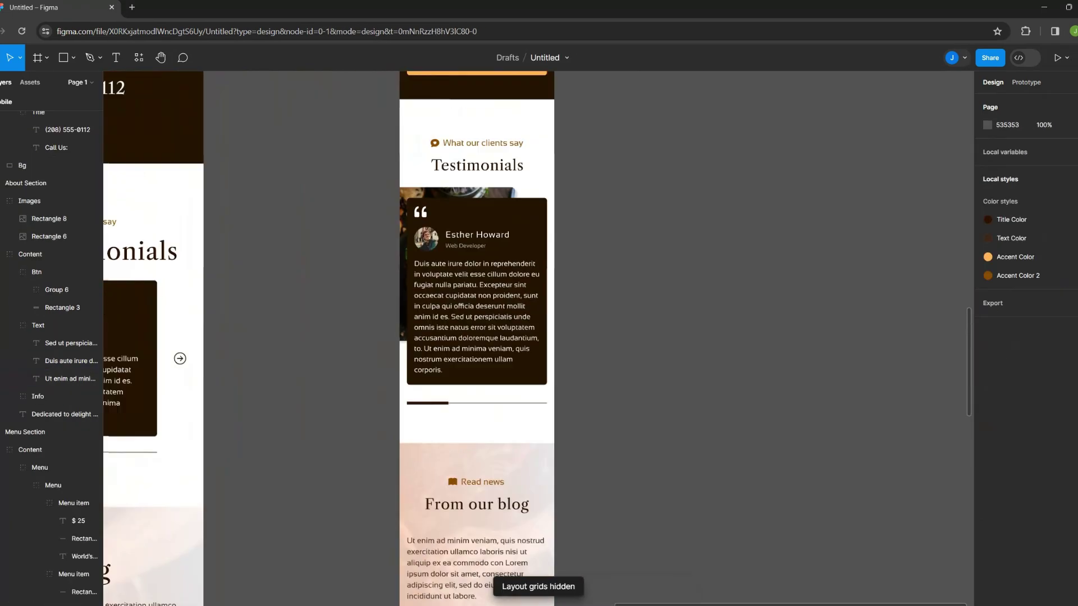
click(483, 370)
click(1067, 379)
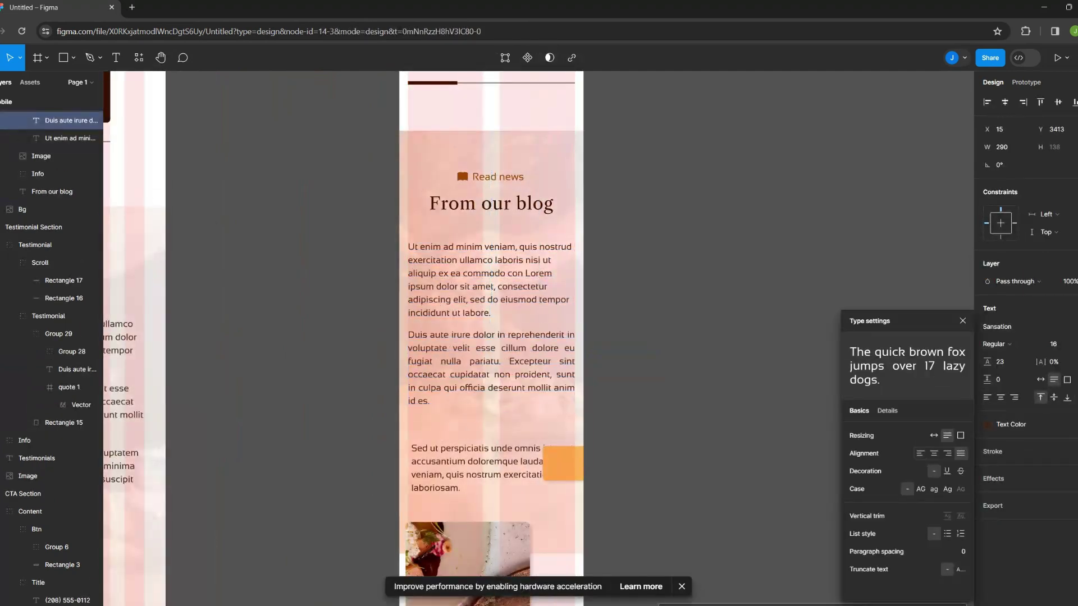
scroll(494, 337, up, 3)
click(450, 315)
click(1067, 380)
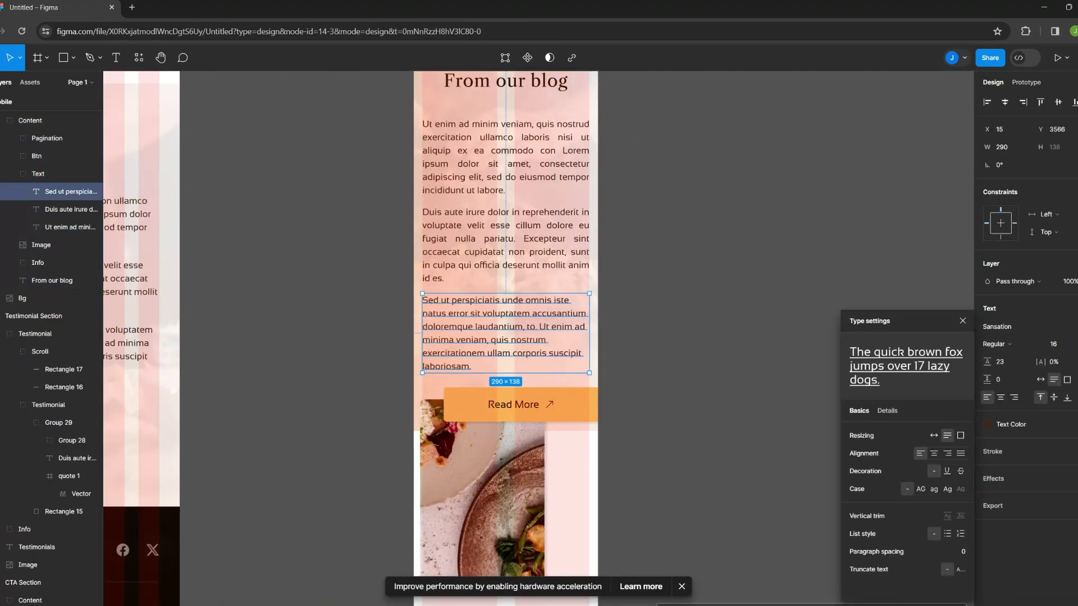
scroll(505, 337, down, 2)
Move the 290-wide food image directly under Read More and reposition the photo
click(29, 138)
scroll(539, 337, down, 3)
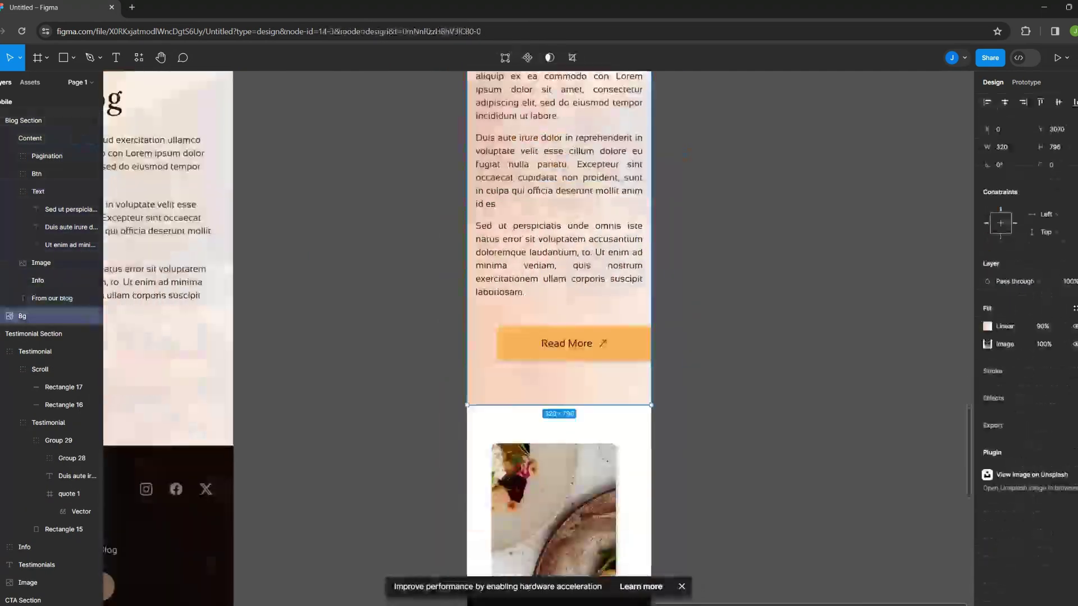
click(36, 173)
scroll(549, 344, up, 2)
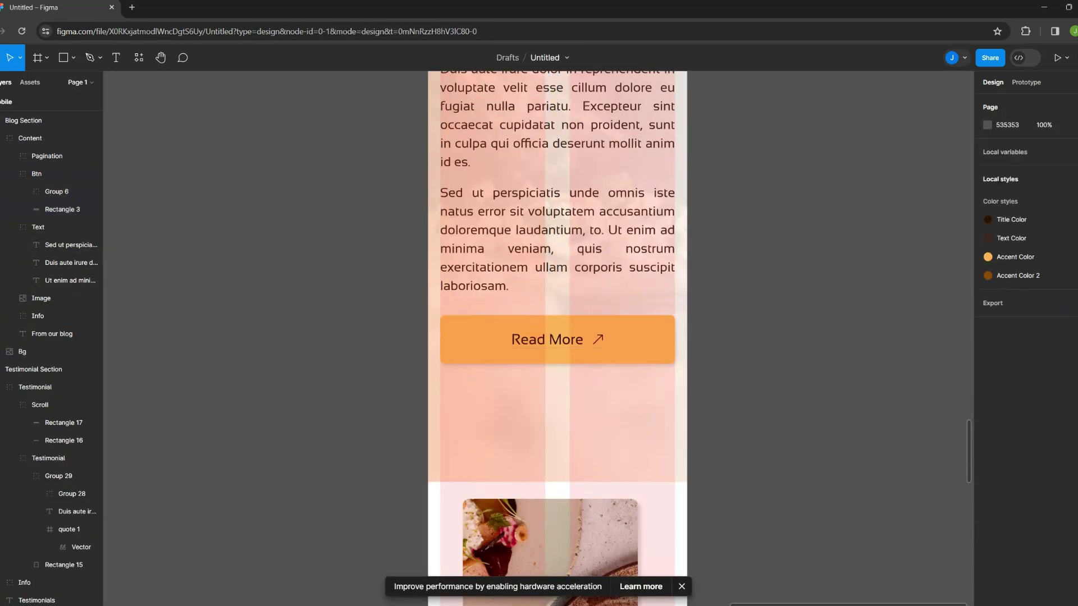
scroll(539, 337, down, 1)
click(41, 298)
drag(482, 269, 517, 435)
double_click(516, 401)
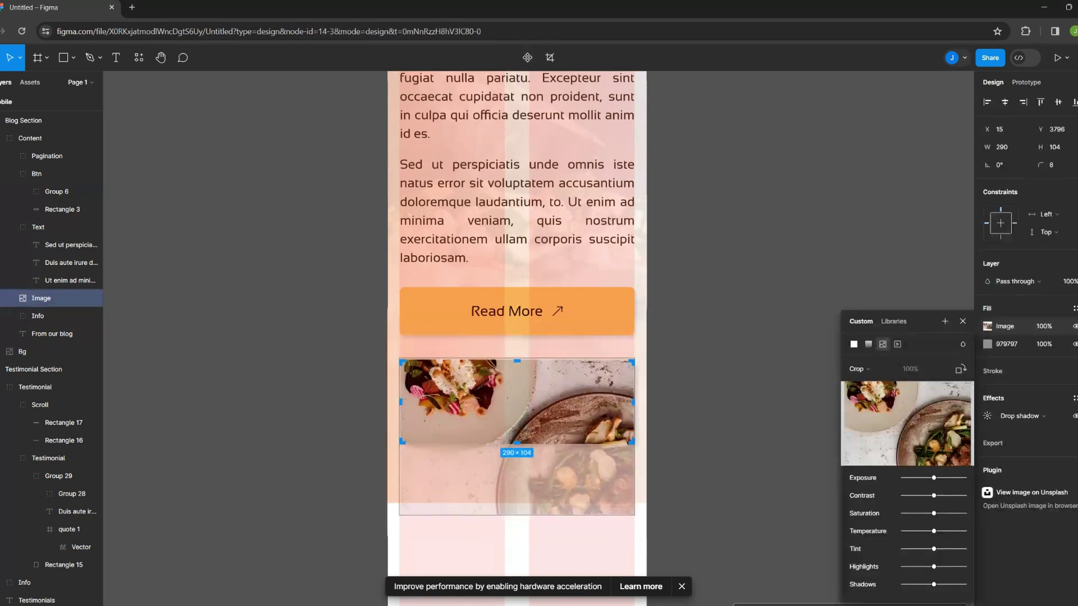
key(Escape)
Place the pagination dots below and fit the background to 320×938 behind the content
click(37, 227)
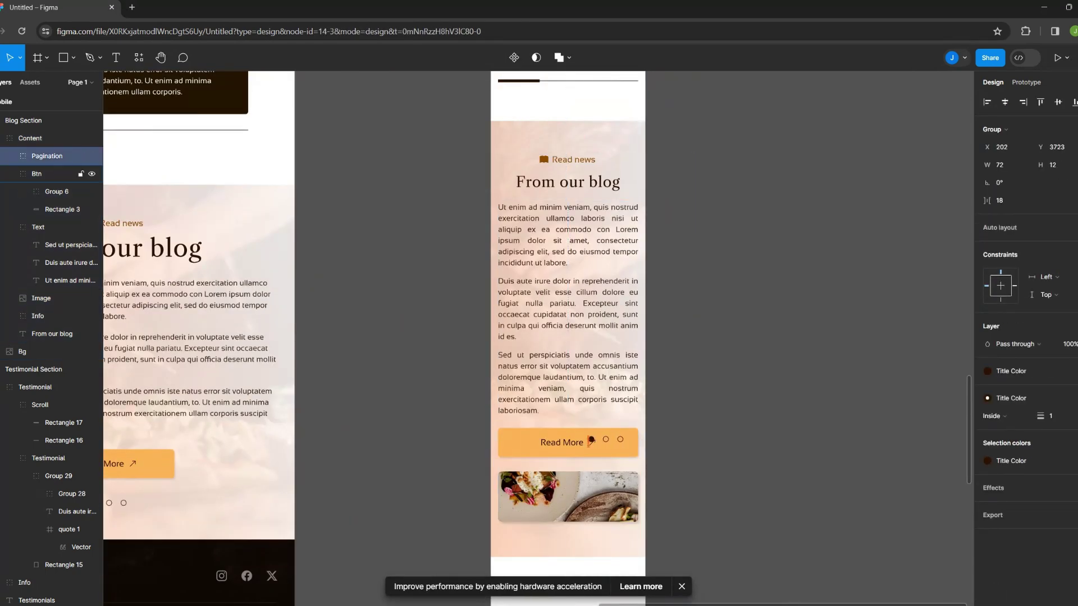
click(30, 138)
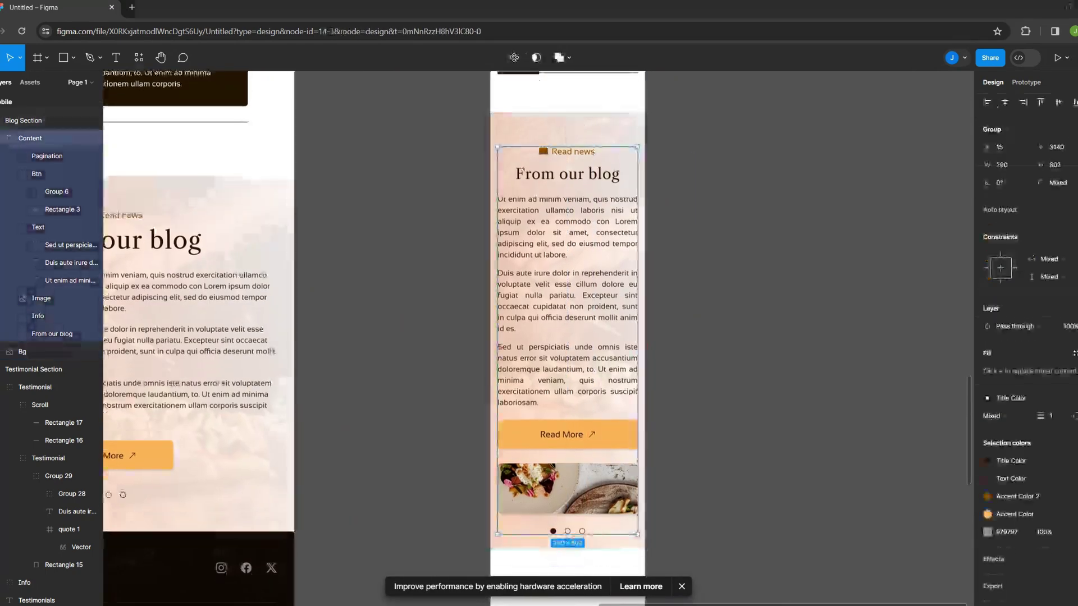
click(23, 351)
shift+click(30, 138)
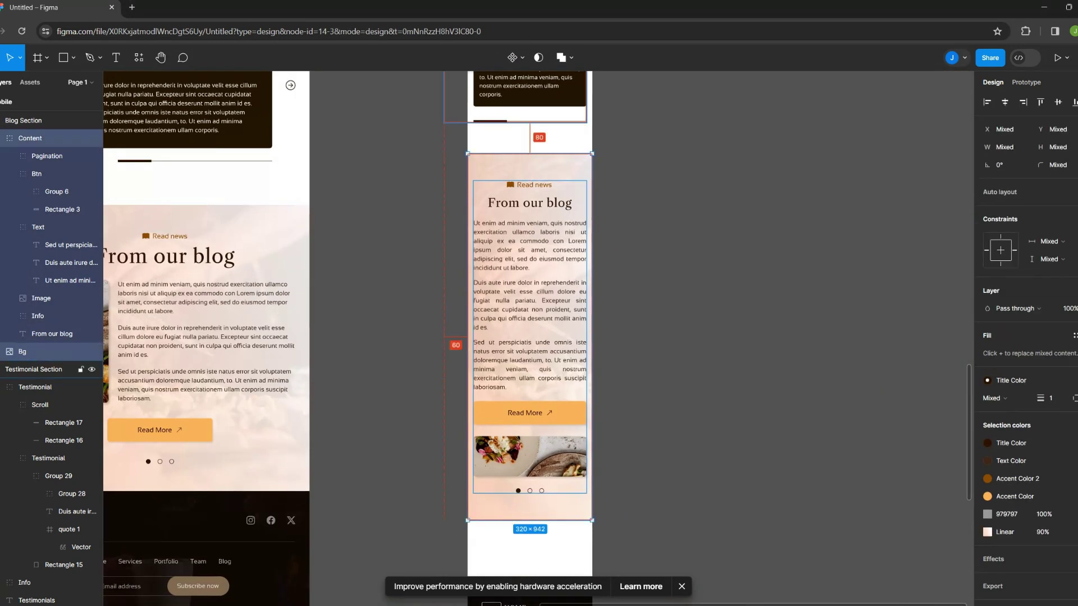
Centre the logo and socials group and resize the divider Rectangle 19 to 290
click(197, 539)
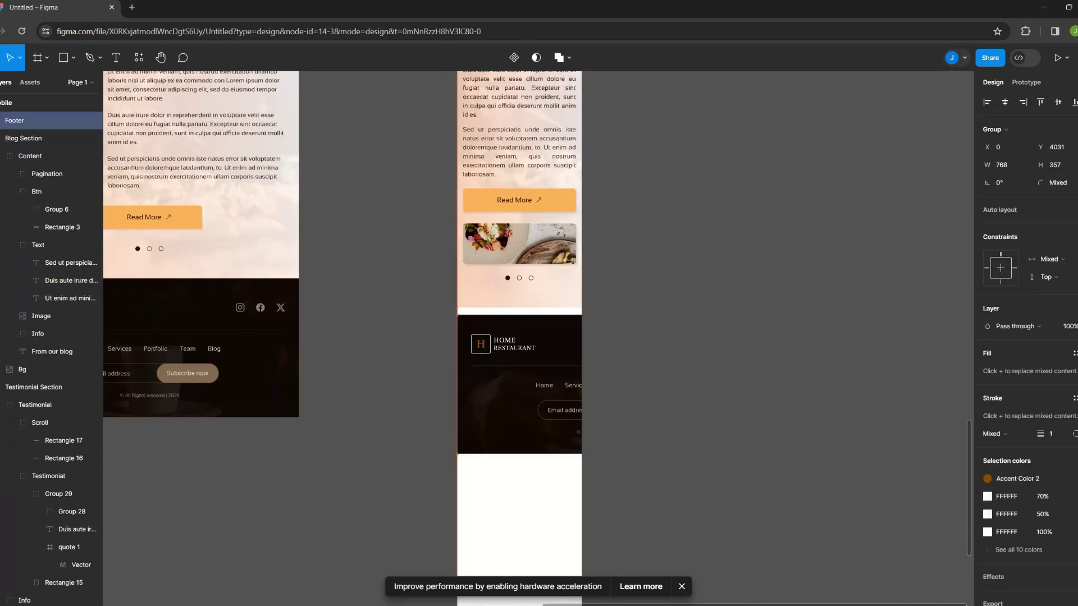
click(30, 138)
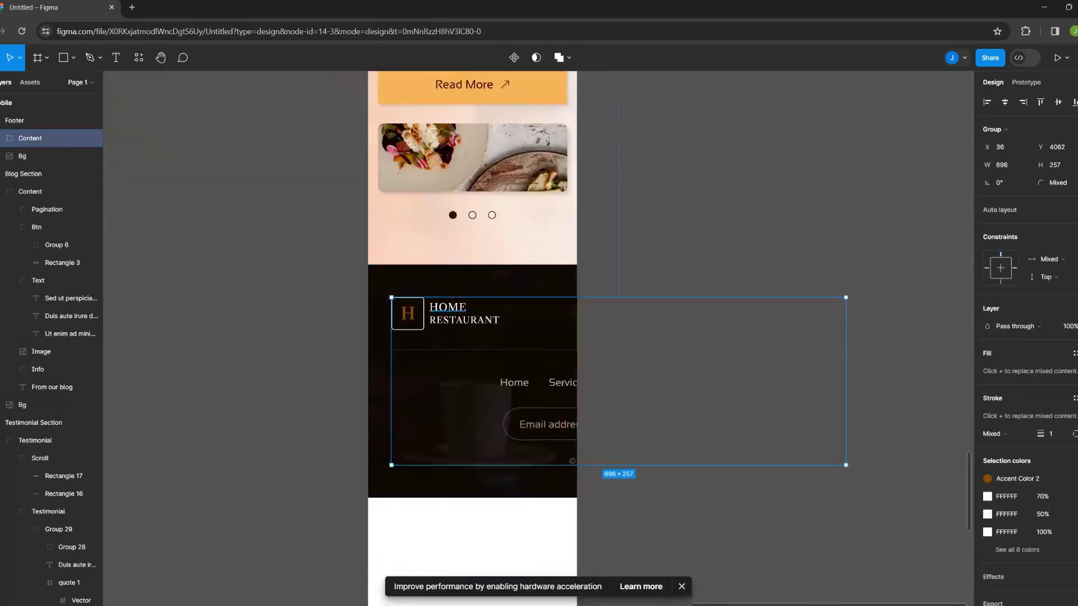
click(37, 191)
click(22, 245)
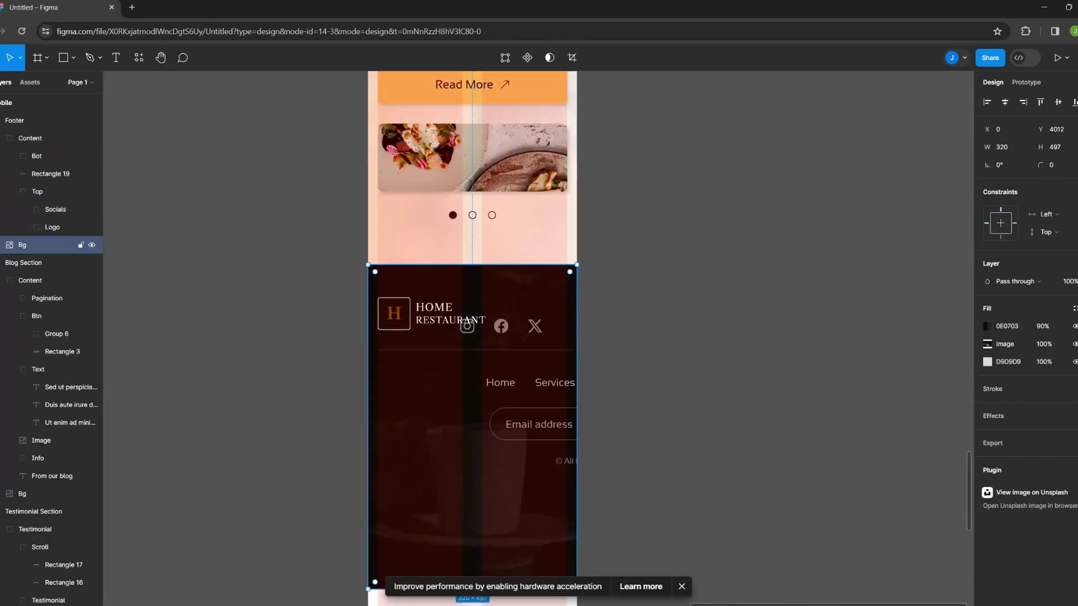
click(50, 174)
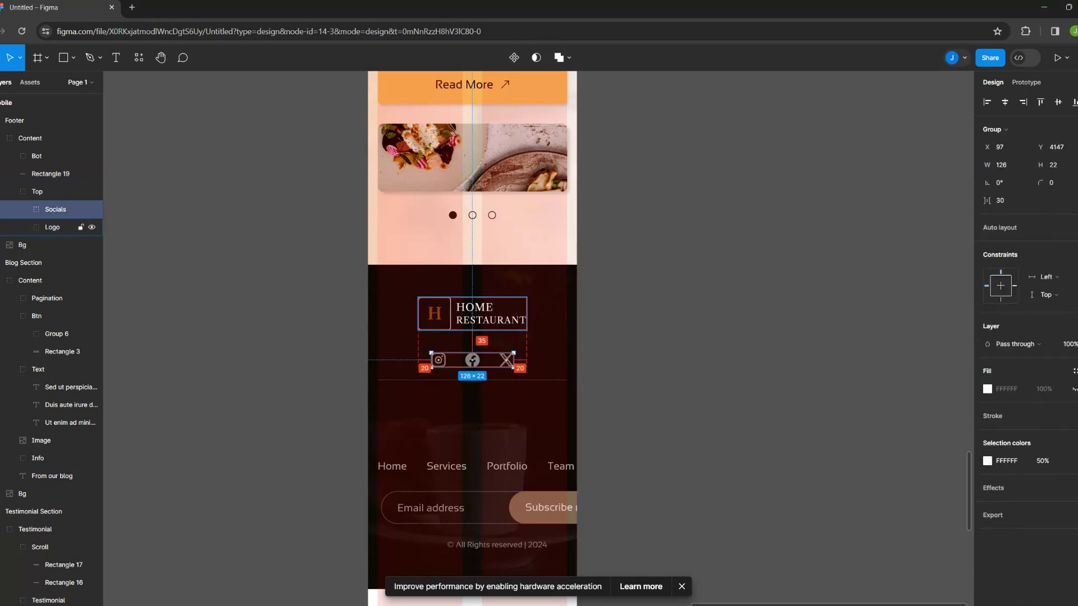
click(472, 313)
click(51, 173)
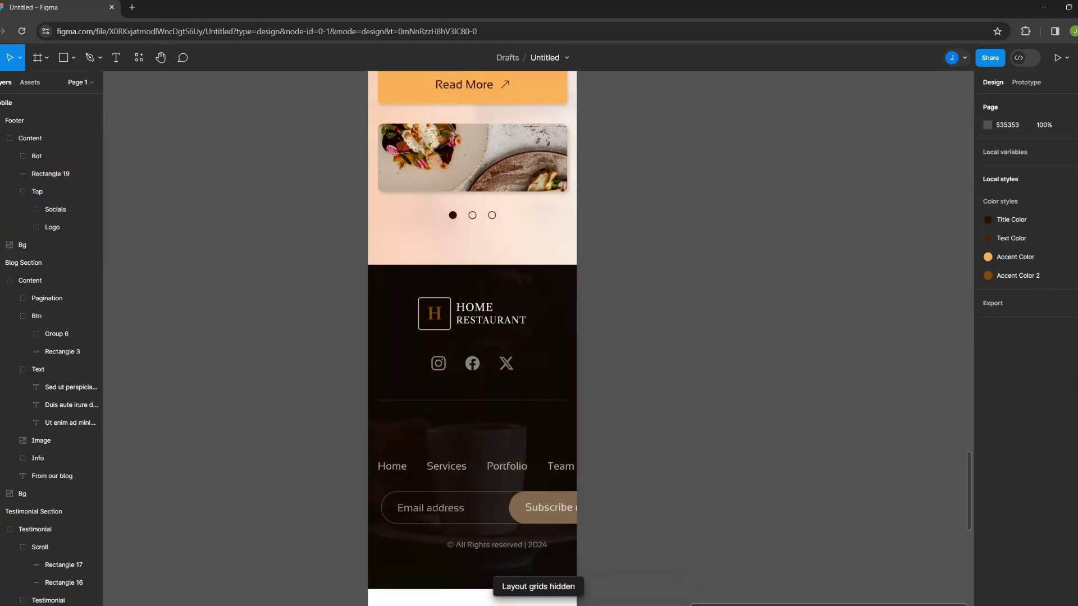
click(22, 298)
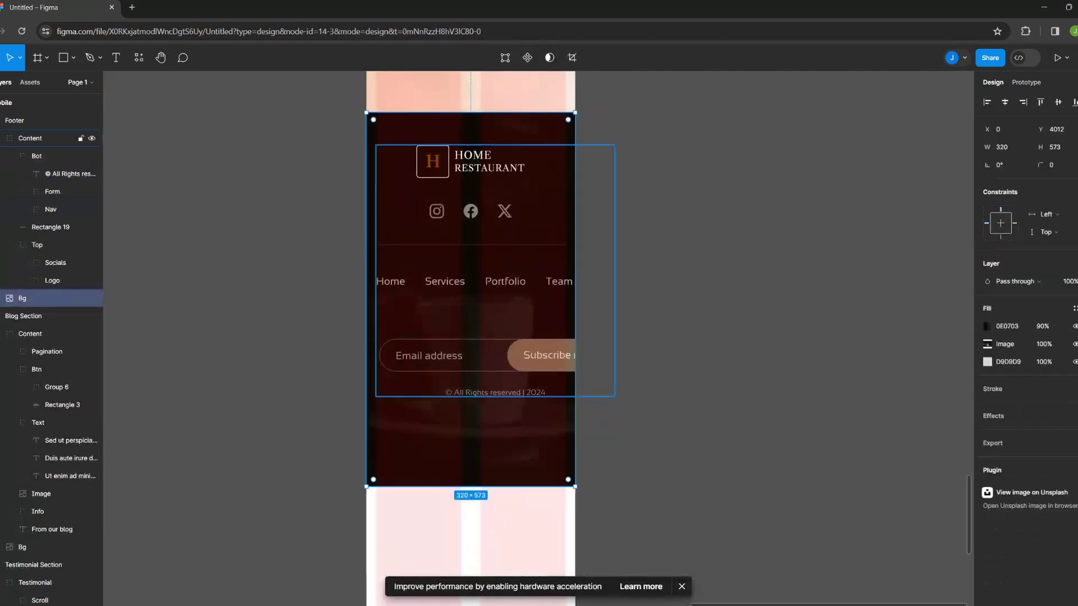
Fit the email subscribe form and its email box to the full width
click(52, 191)
key(Return)
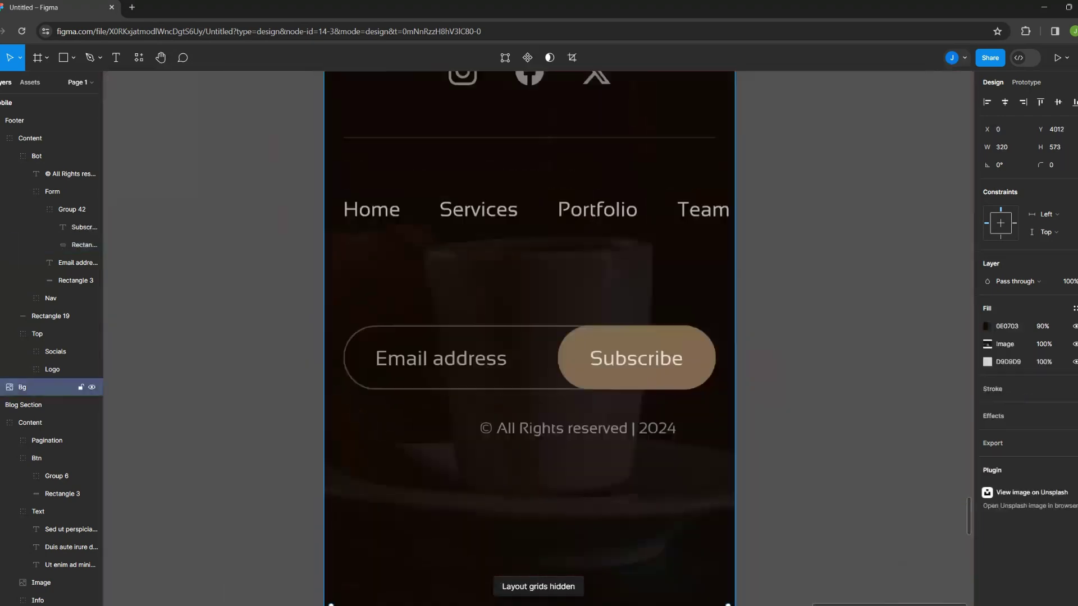
key(shift+Return)
key(shift+Return)
key(shift+Return)
Wrap the Nav links into two centred rows and resize the footer background to 320×573
ctrl+click(678, 323)
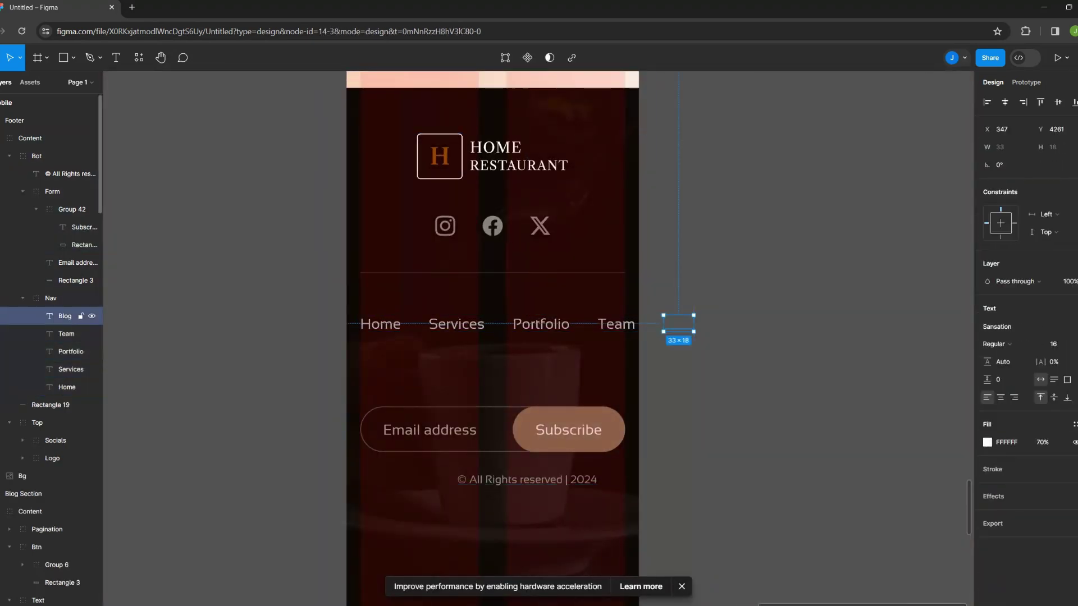
key(shift+a)
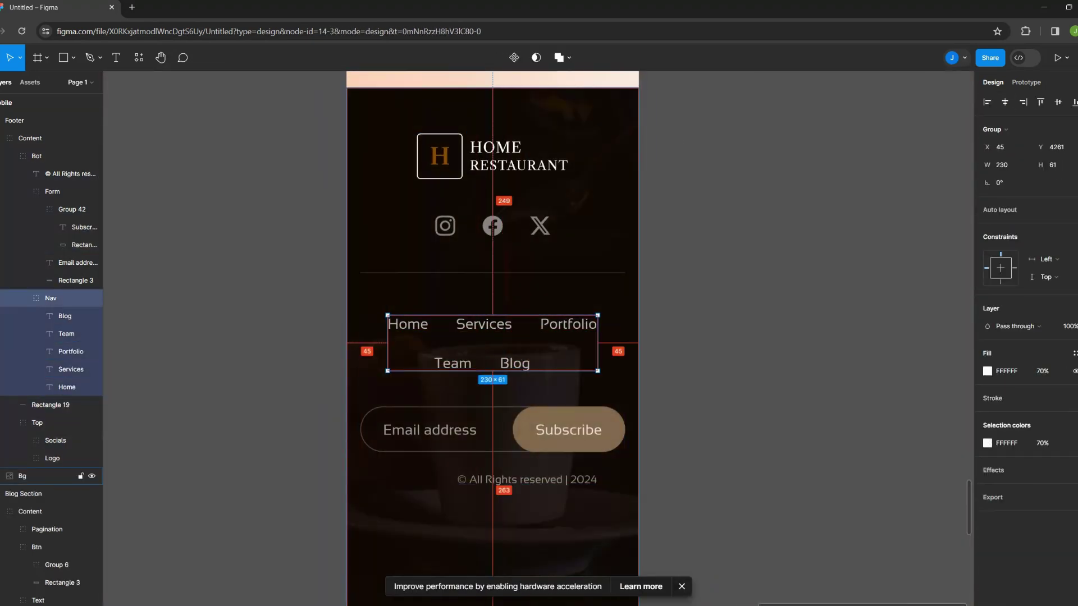
click(67, 387)
key(shift+Return)
key(shift+Return)
key(shift+Return)
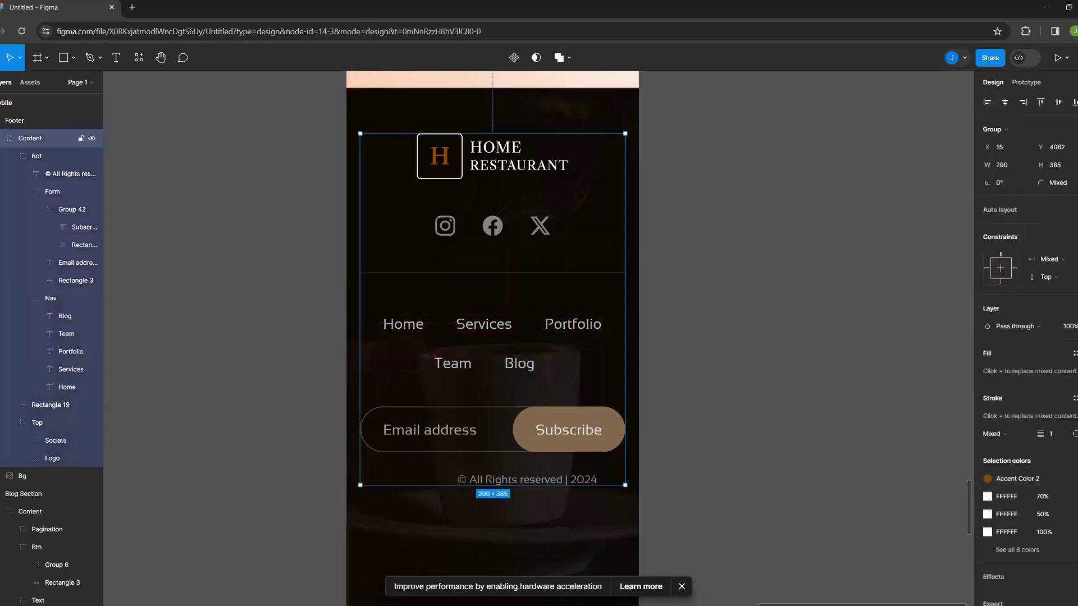
key(alt+h)
key(shift+Return)
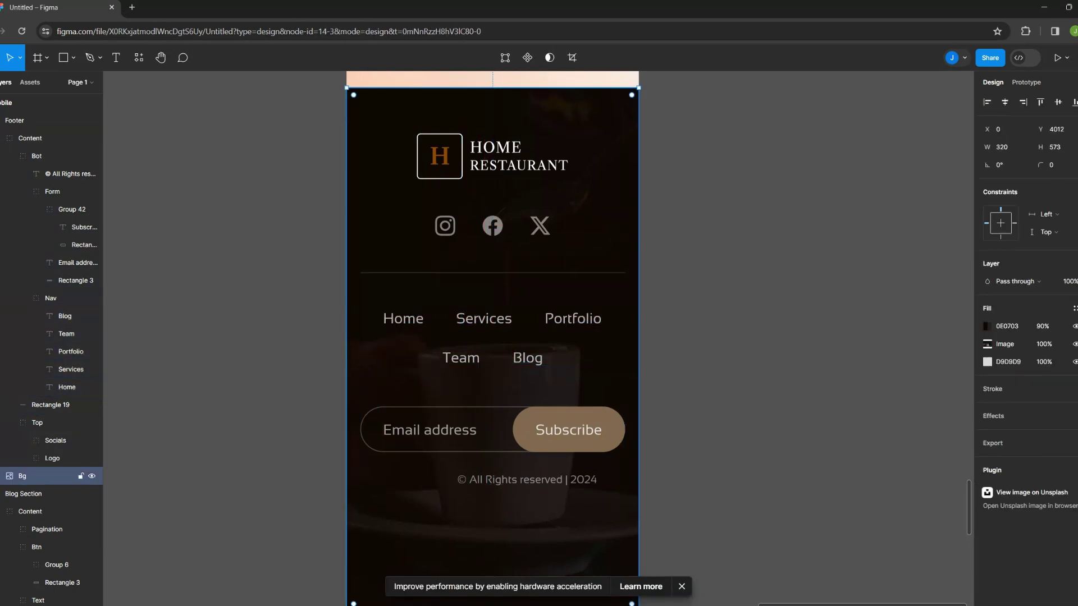
key(shift+Return)
ctrl+scroll(652, 369, down, 3)
key(Tab)
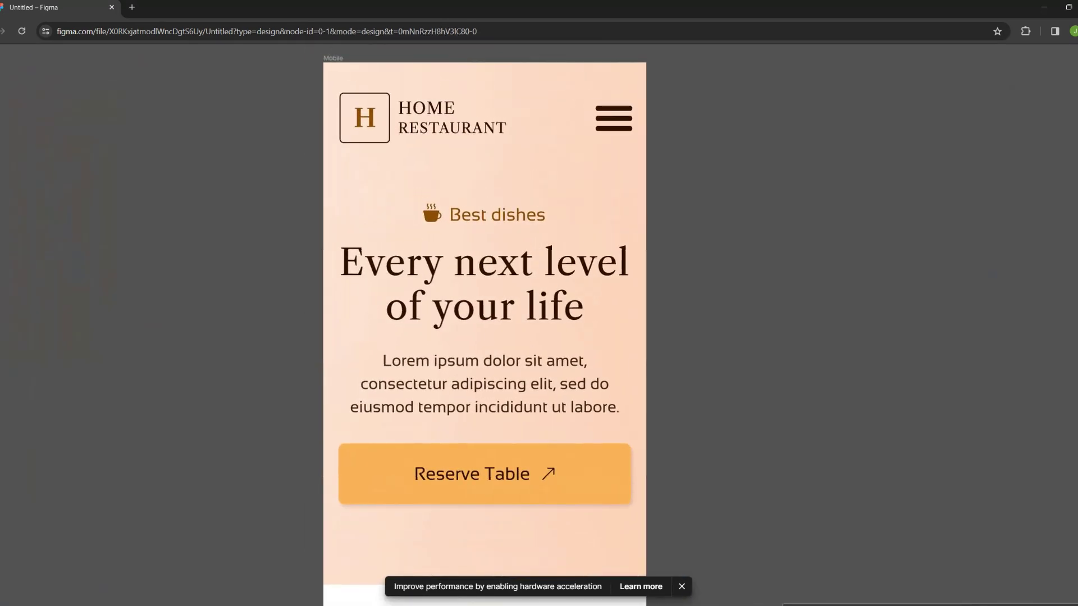
Scroll the mobile prototype preview from the hero through menus and testimonials to the blog
scroll(485, 326, down, 3)
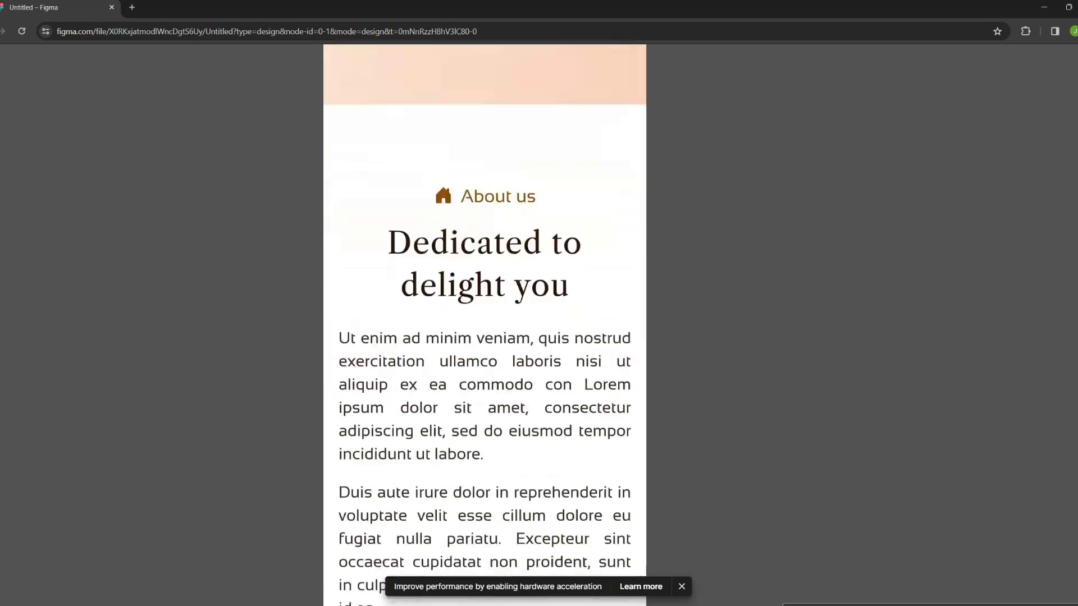
scroll(485, 325, down, 3)
scroll(485, 326, down, 2)
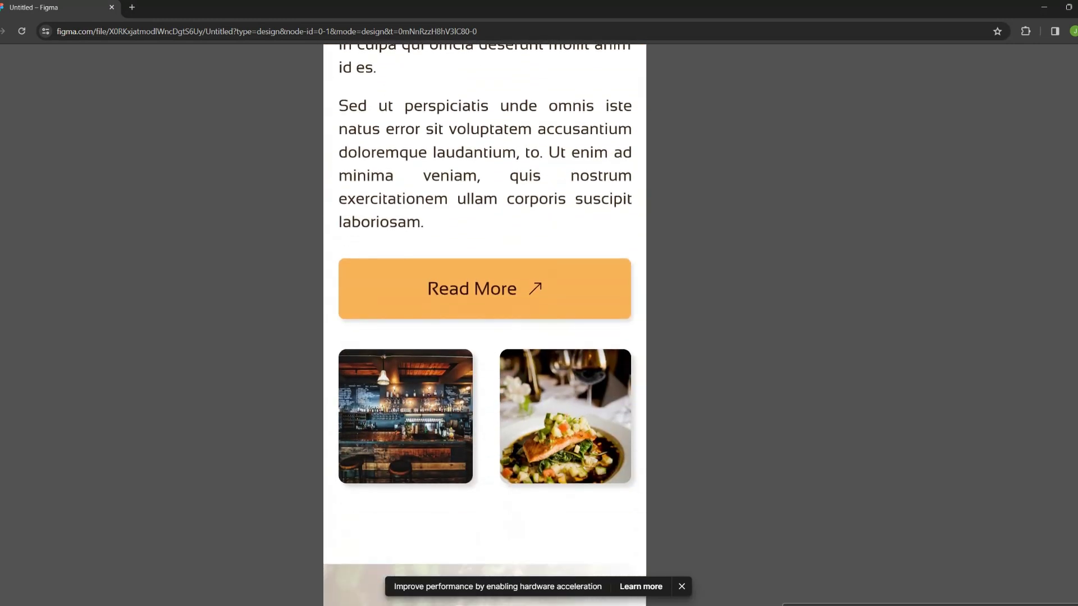
scroll(484, 326, down, 3)
scroll(485, 325, down, 2)
scroll(485, 325, down, 2)
scroll(484, 326, down, 2)
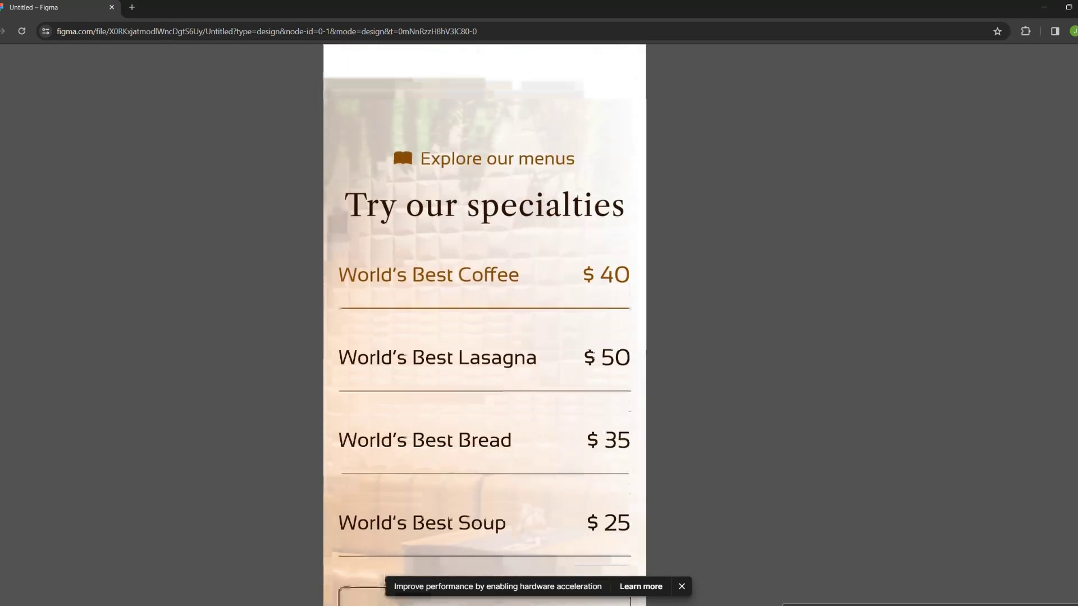
scroll(485, 325, down, 2)
scroll(485, 325, down, 2)
scroll(484, 326, down, 3)
scroll(484, 326, down, 1)
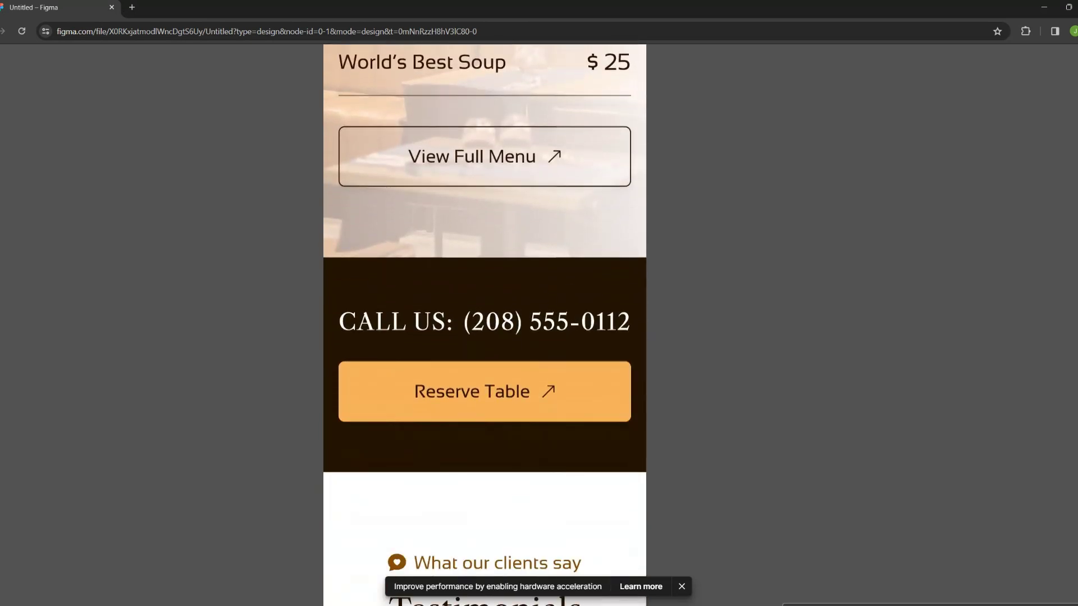
scroll(485, 325, down, 2)
scroll(484, 325, down, 2)
scroll(484, 326, down, 2)
scroll(484, 326, down, 3)
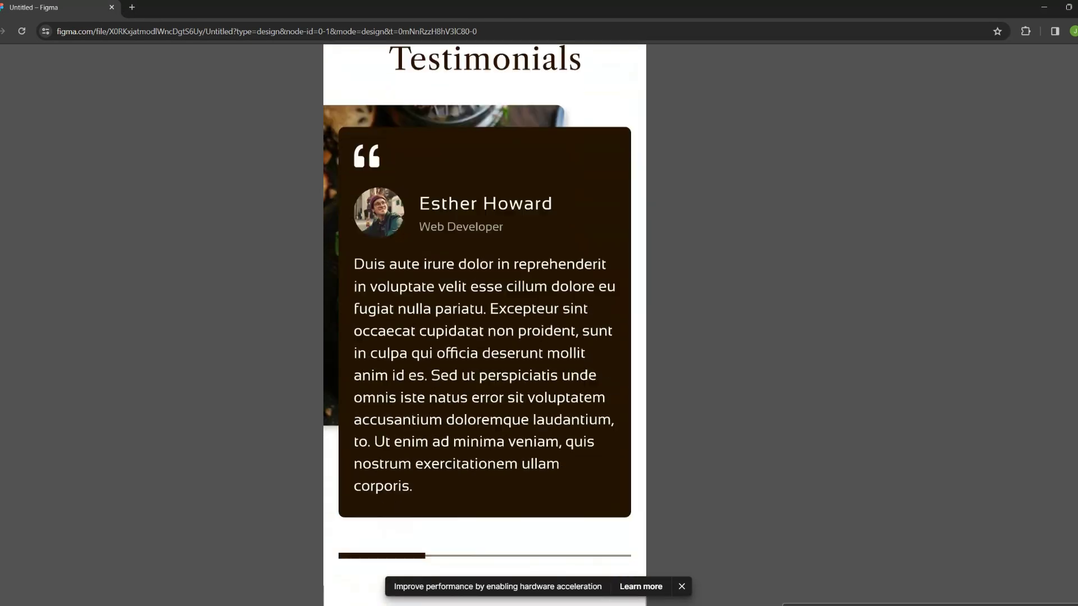
scroll(484, 326, down, 3)
scroll(485, 326, down, 3)
scroll(485, 326, down, 4)
scroll(485, 326, down, 2)
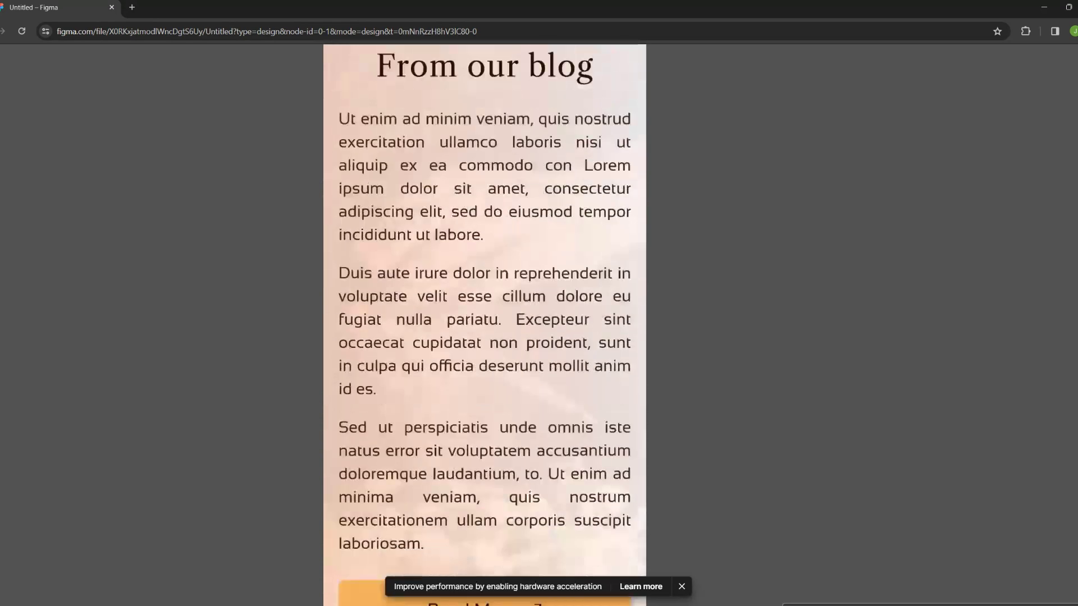
scroll(485, 326, down, 2)
scroll(484, 326, down, 3)
scroll(485, 326, down, 3)
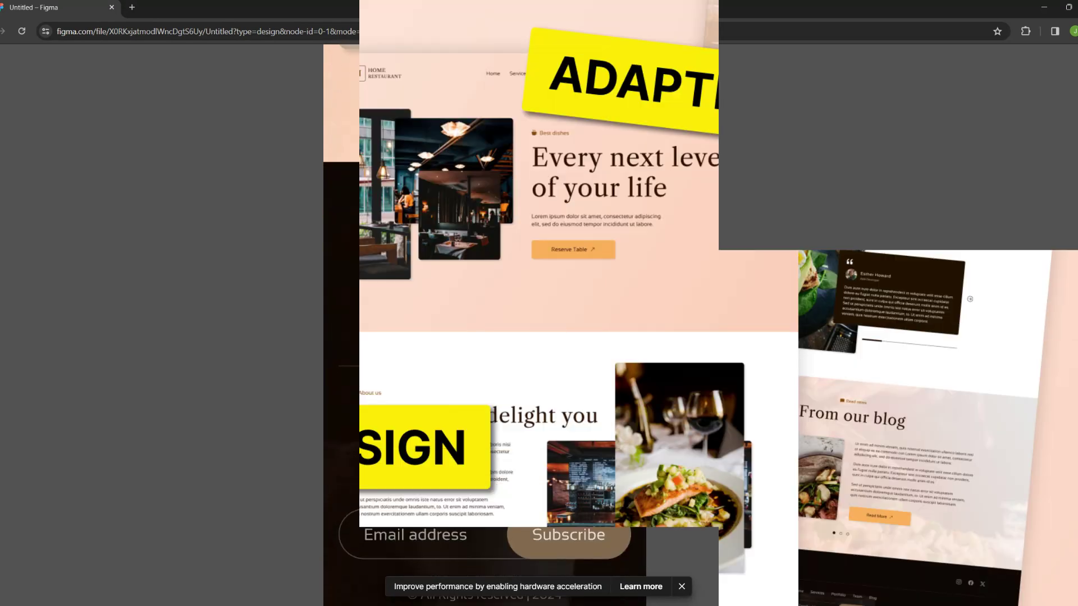